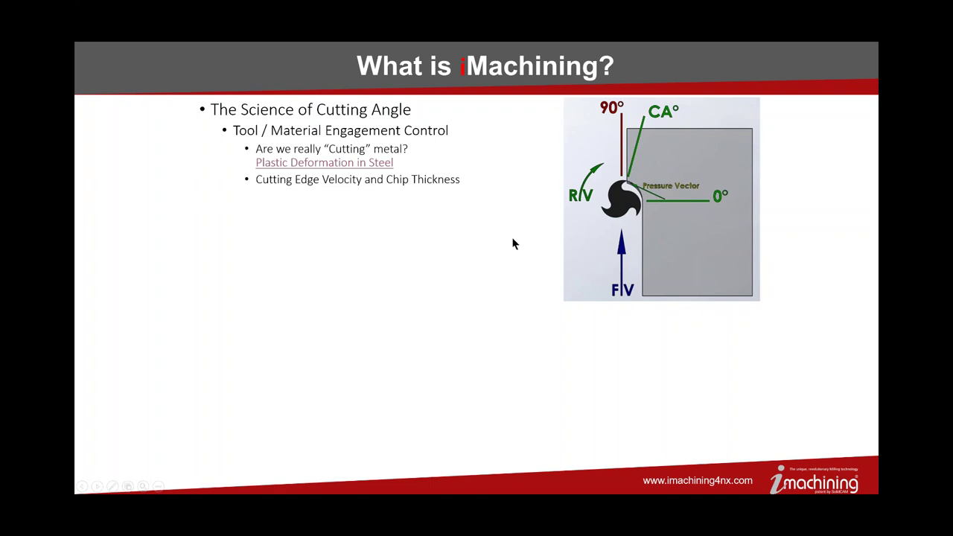
# - Advance the slideshow to reveal the first tomato-slicing photo, then the second beside it
pyautogui.click(396, 271)
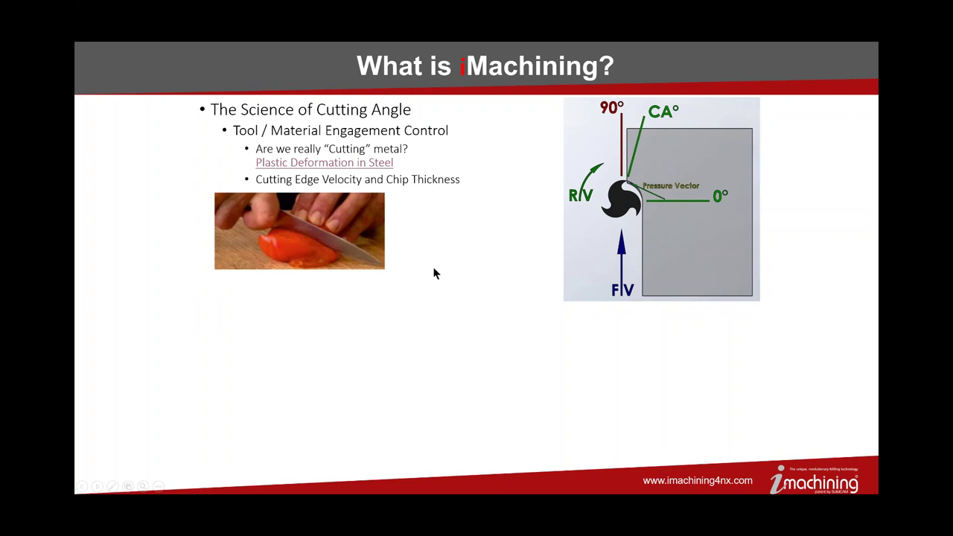
pyautogui.click(444, 339)
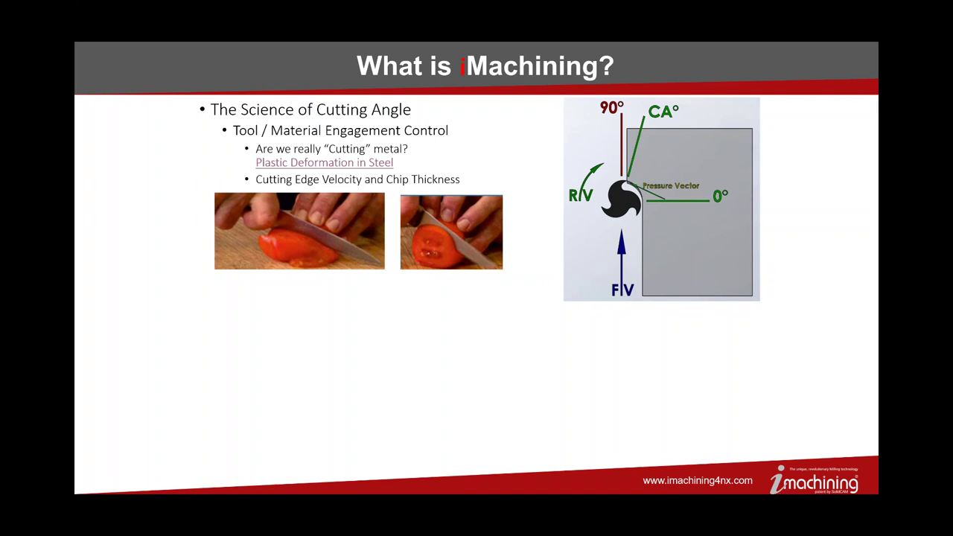
# - Reveal the bullet 'Pressure Vector Stability is Critical to Flute integrity' below the tomato photos
pyautogui.click(504, 342)
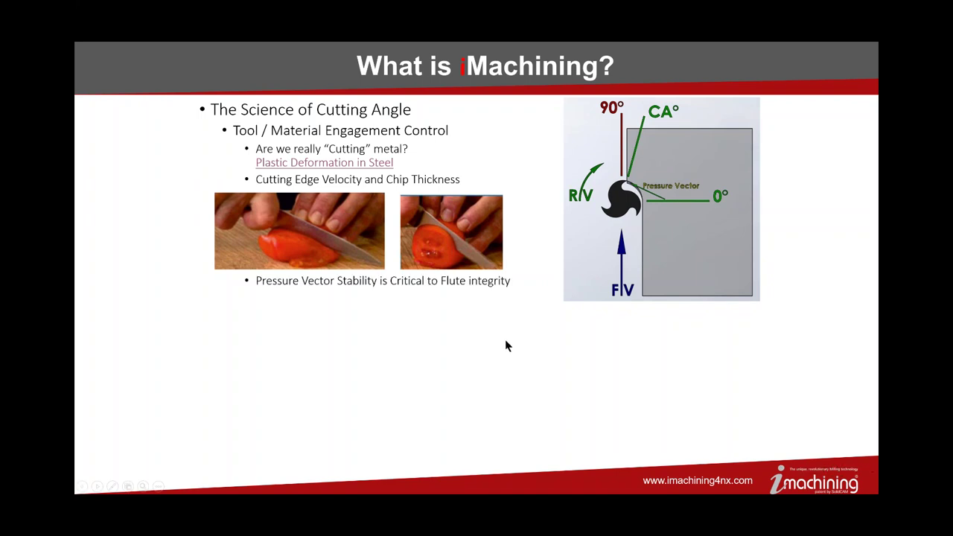
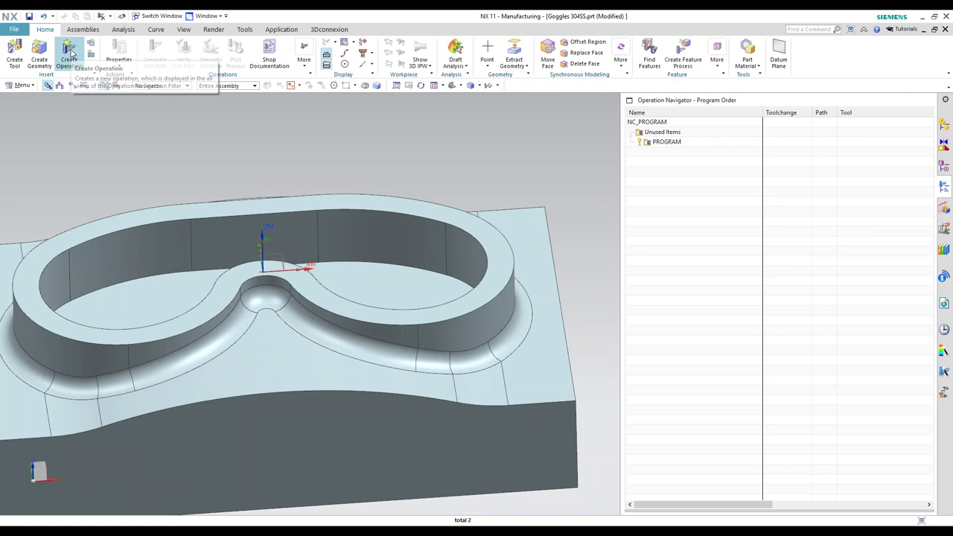
# - Create a new imachining-type operation with the 2D subtype, named IMACHINING_2D
pyautogui.click(69, 52)
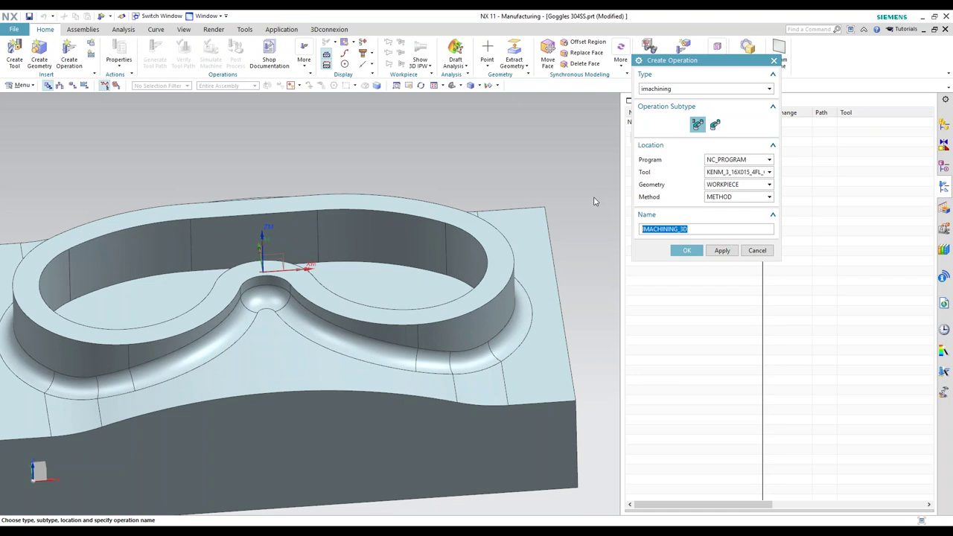
pyautogui.click(715, 124)
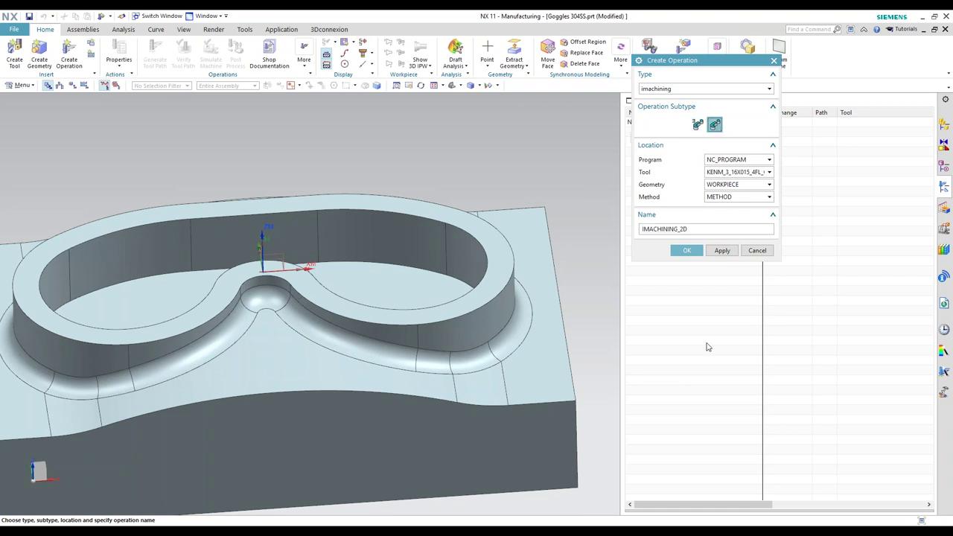
pyautogui.click(687, 250)
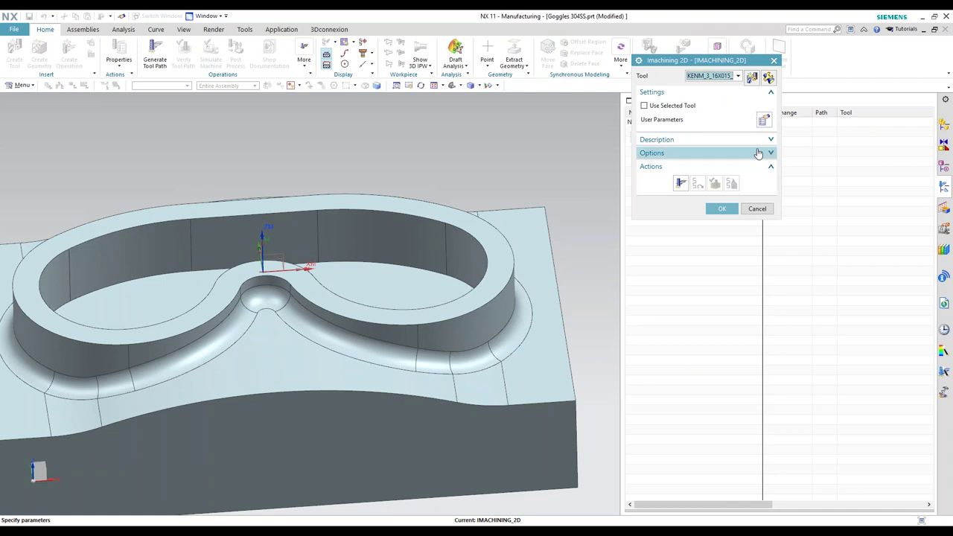
# - Set the machine database to MAKINO PS65 and the workpiece material to Plain Carbon Steel_160BHN
pyautogui.click(765, 121)
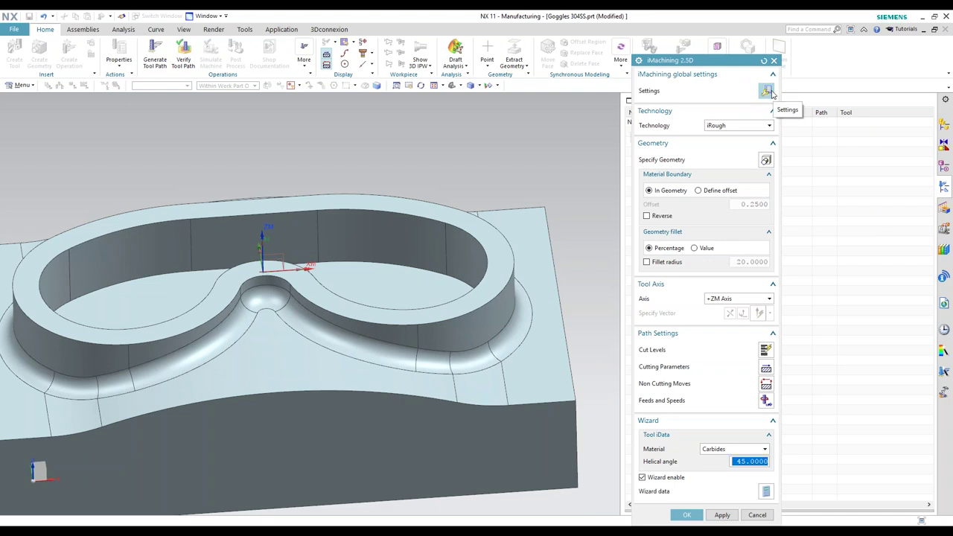
pyautogui.click(768, 91)
pyautogui.click(724, 113)
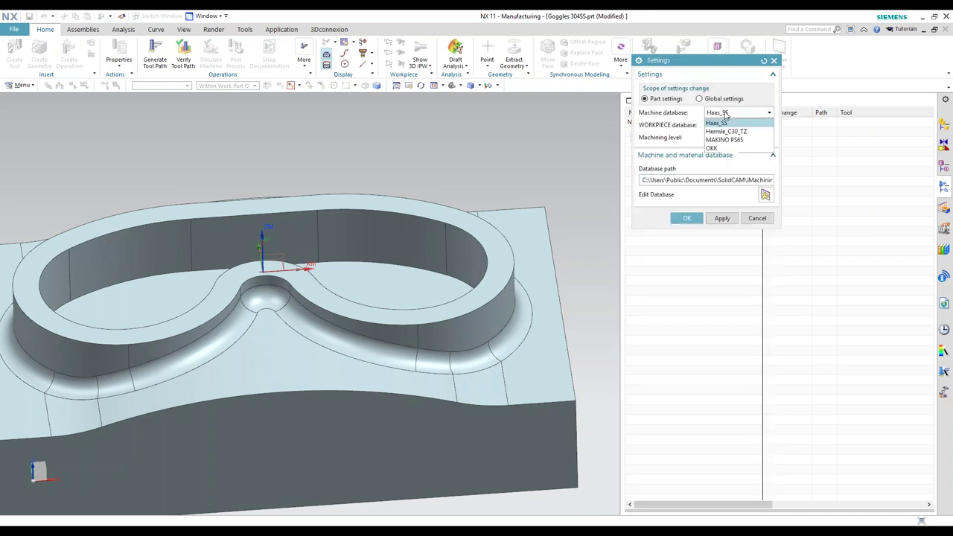
pyautogui.click(727, 141)
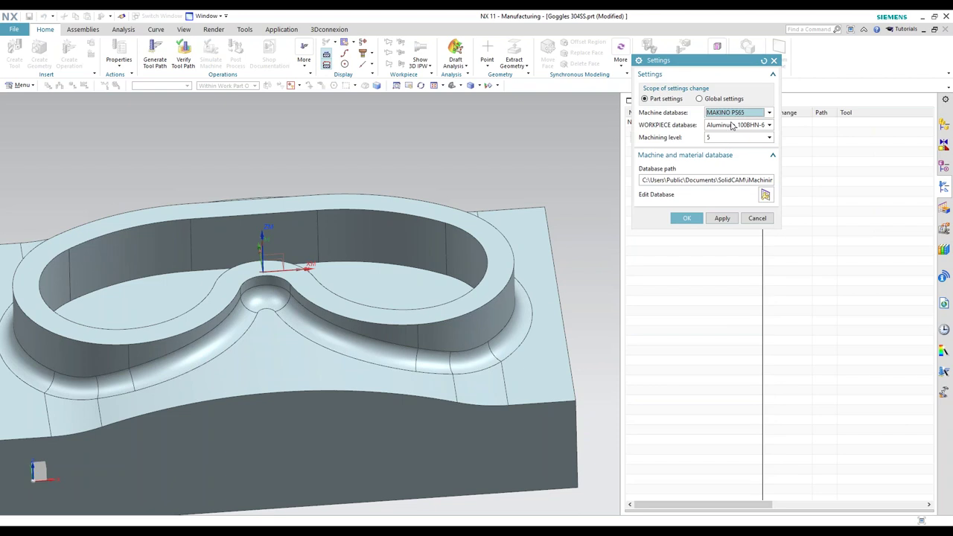
pyautogui.click(732, 115)
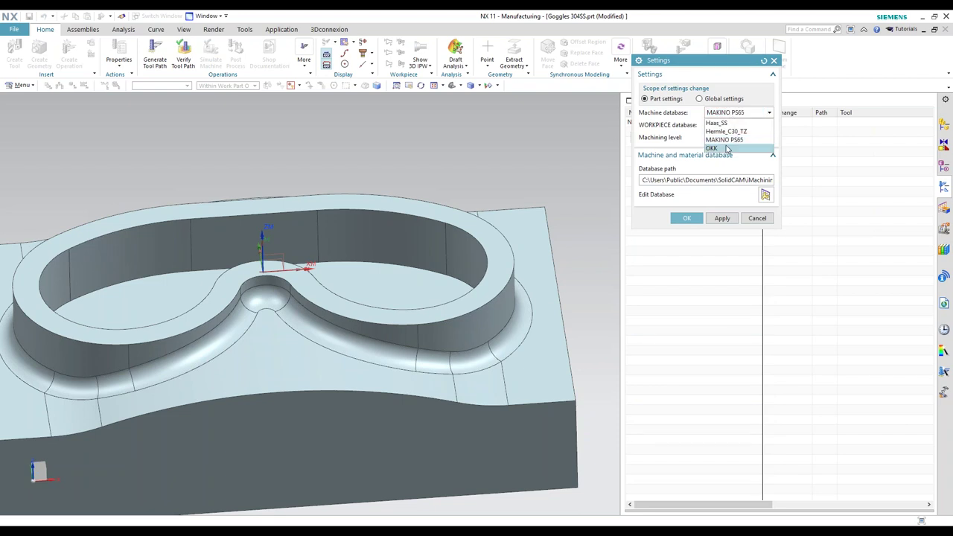
pyautogui.click(727, 141)
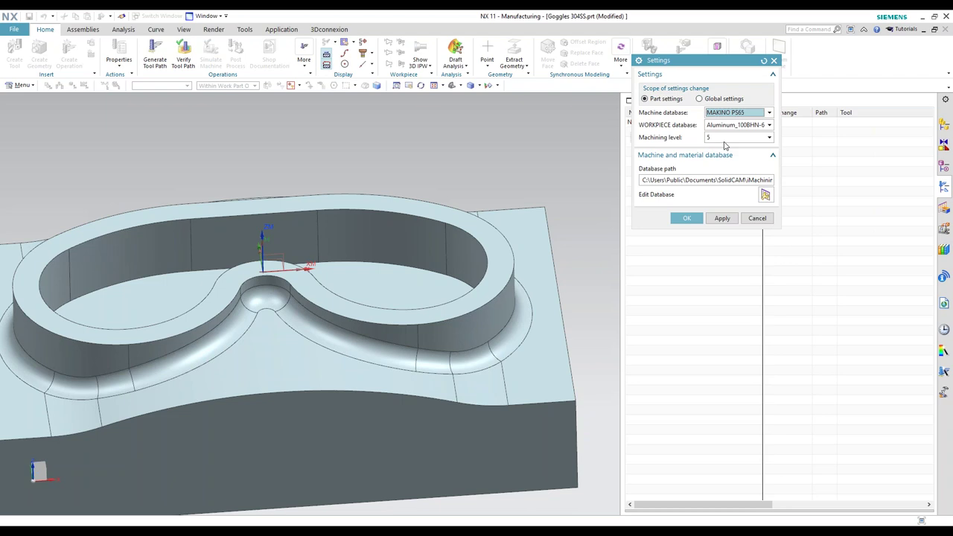
pyautogui.click(717, 125)
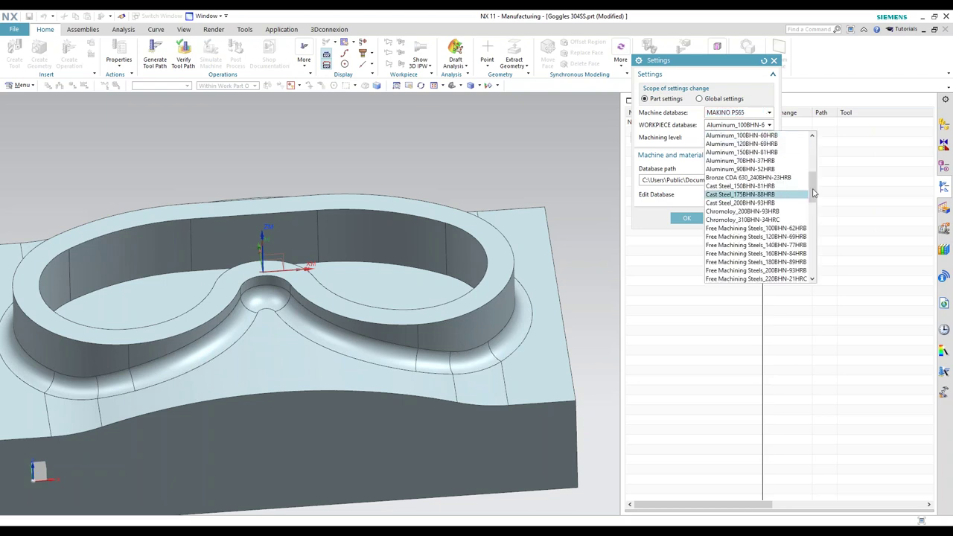
pyautogui.moveTo(814, 194); pyautogui.dragTo(812, 222)
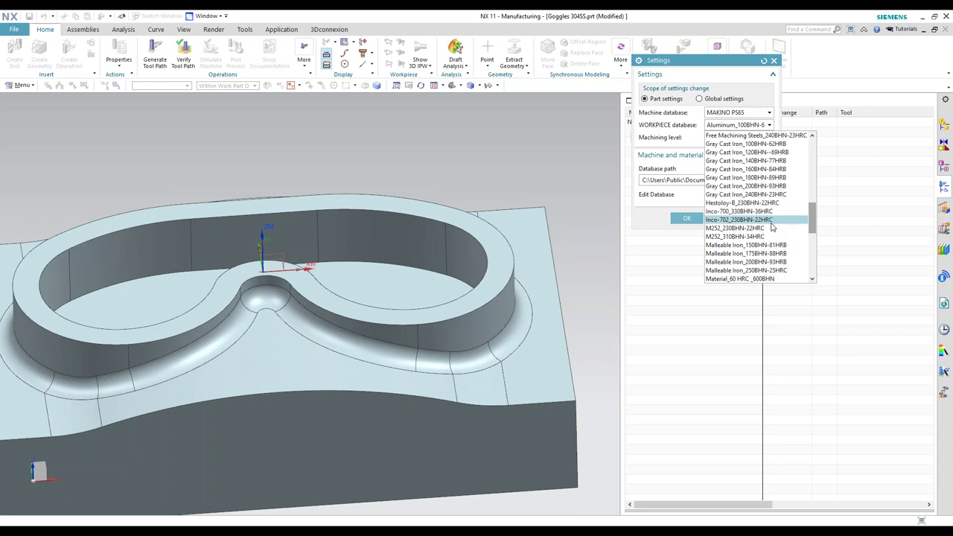
pyautogui.scroll(-3, 772, 224)
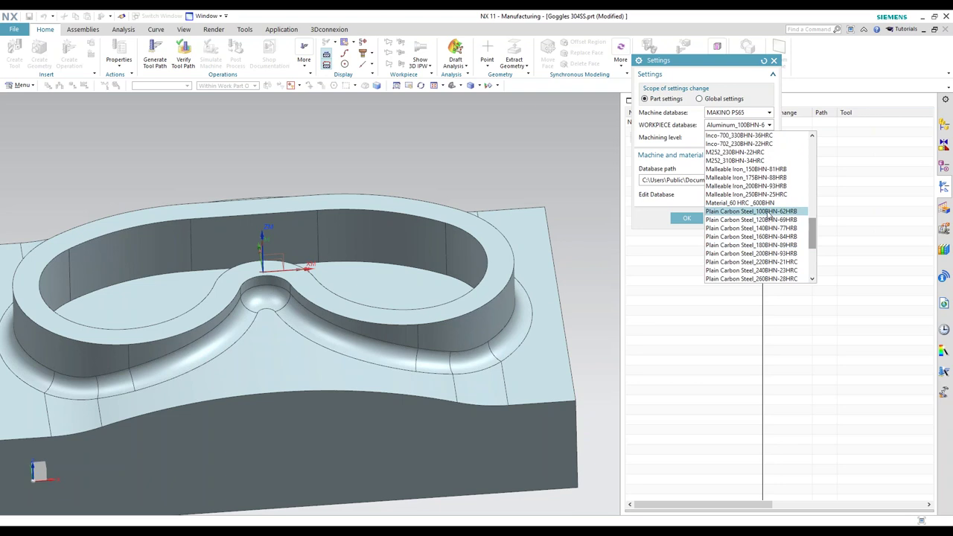
pyautogui.click(769, 237)
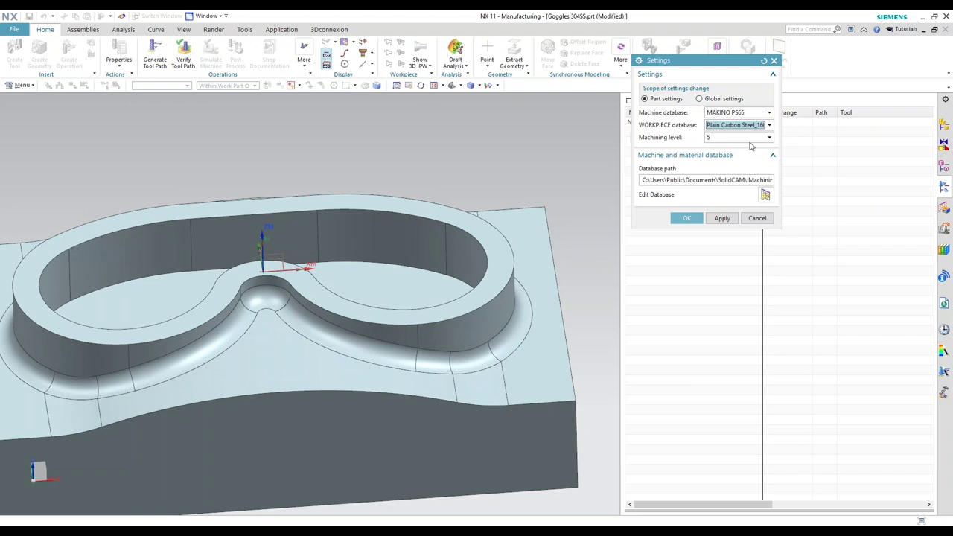
pyautogui.click(687, 219)
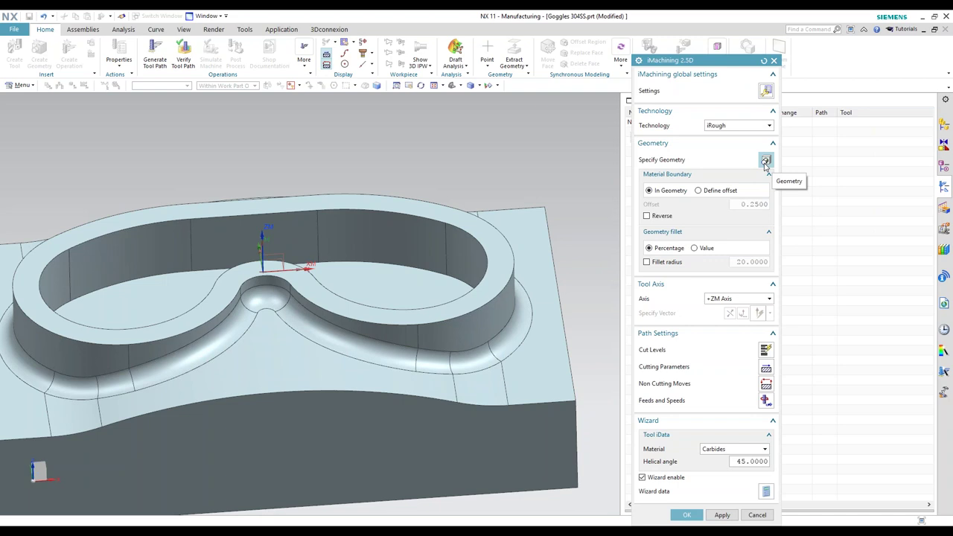
# - Select the closed 8-edge chain around the goggle pocket floor as the machining geometry
pyautogui.click(765, 162)
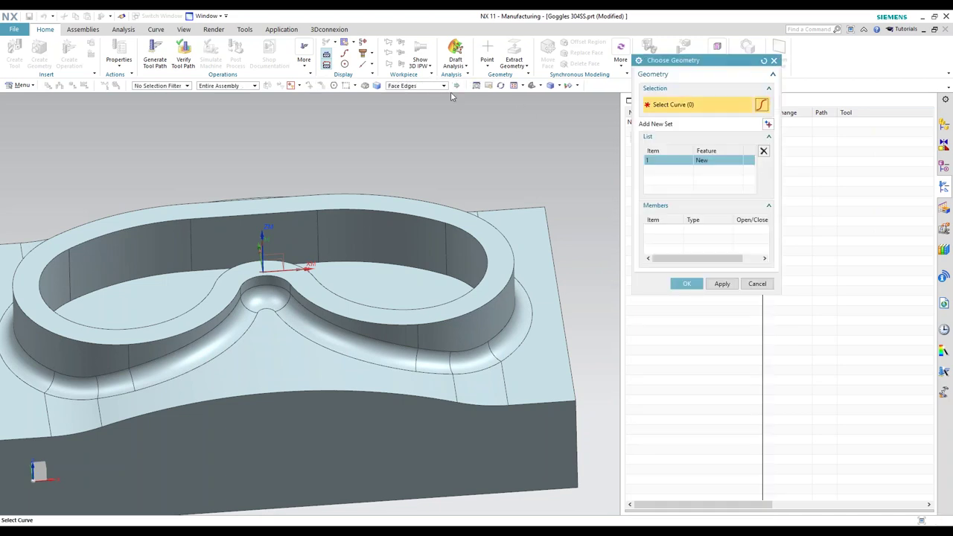
pyautogui.moveTo(427, 298); pyautogui.dragTo(427, 322, button='middle')
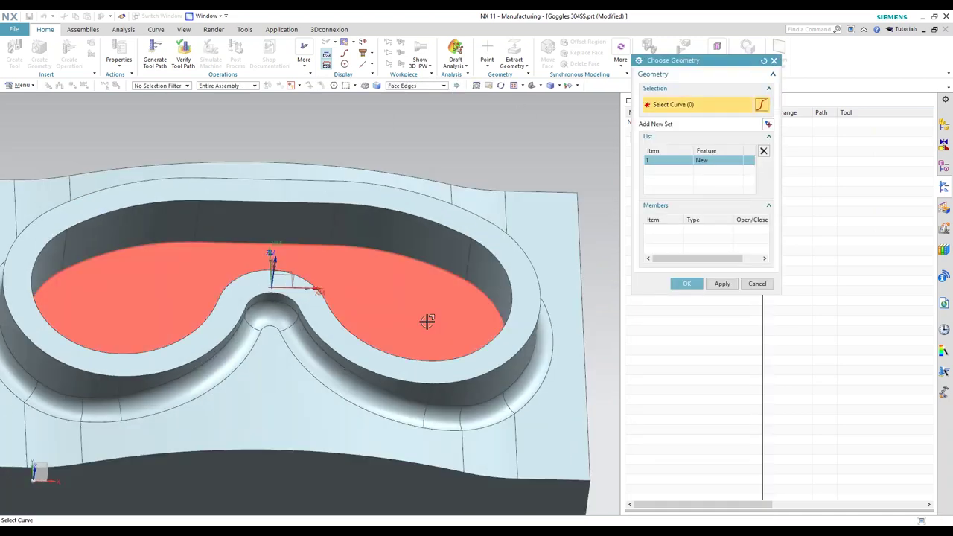
pyautogui.click(397, 273)
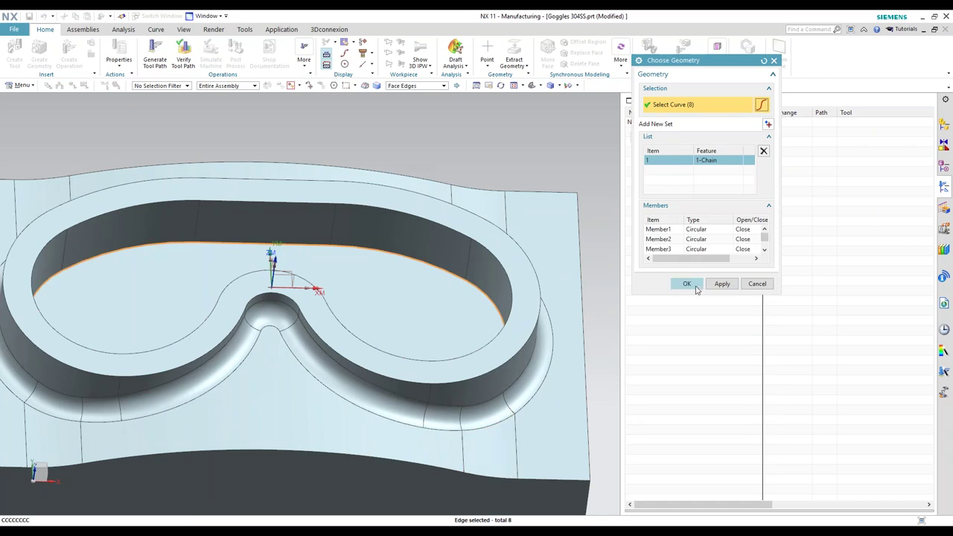
pyautogui.click(696, 289)
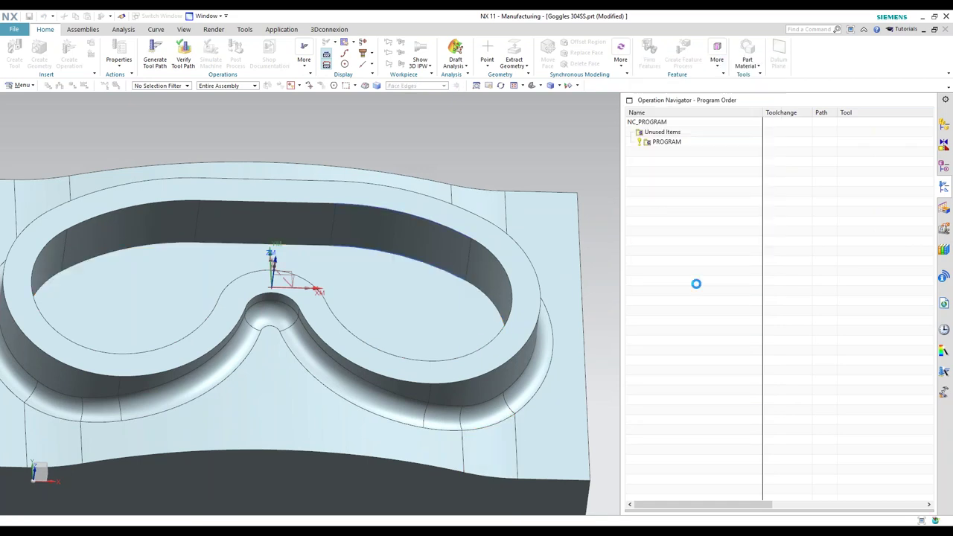
# - Set the cut-level clearance to object-based with a 0.5 clearance delta
pyautogui.click(766, 350)
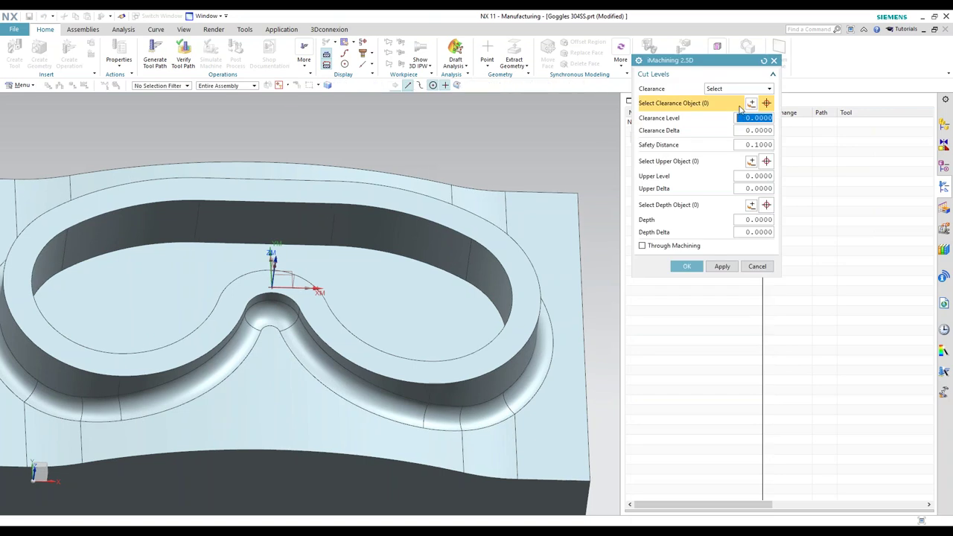
pyautogui.moveTo(373, 313); pyautogui.dragTo(327, 254, button='middle')
pyautogui.click(447, 223)
pyautogui.click(715, 89)
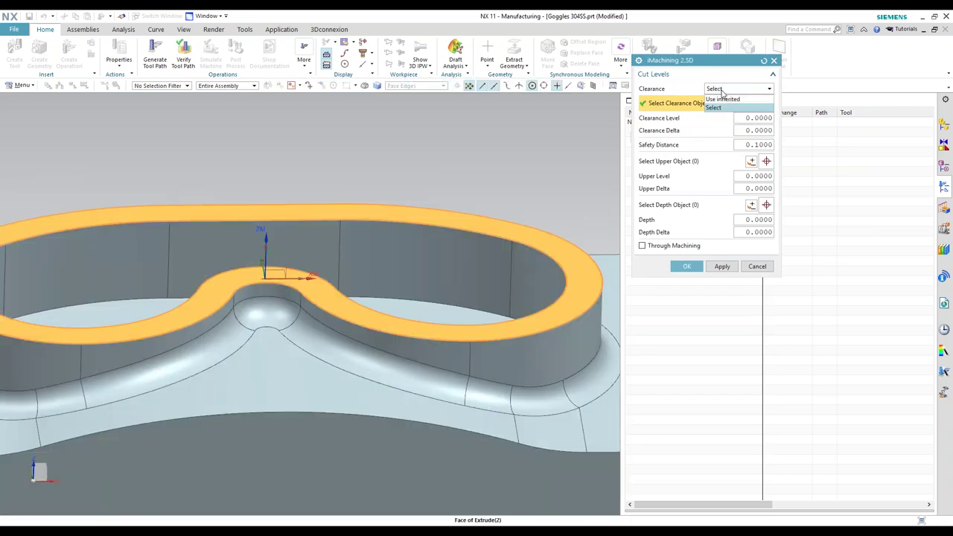
pyautogui.click(722, 93)
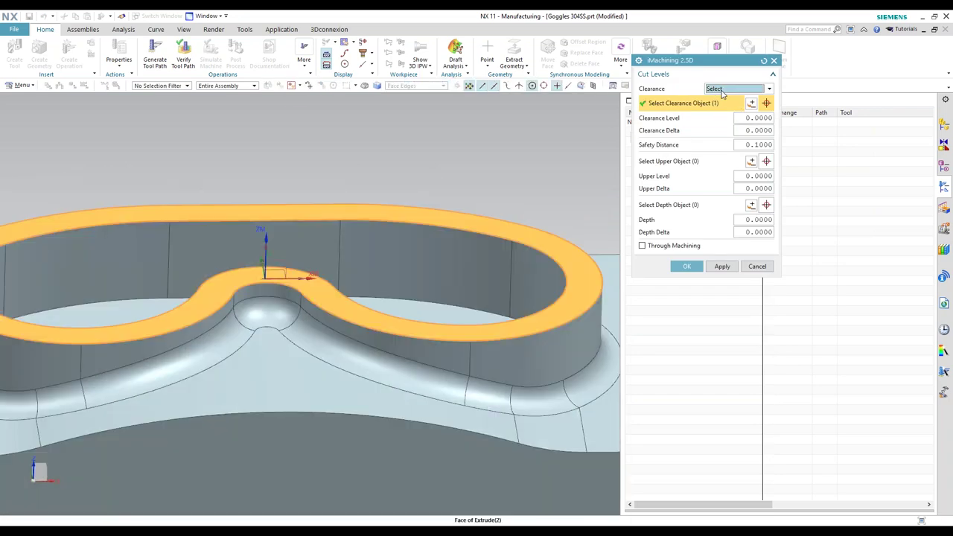
pyautogui.click(752, 117)
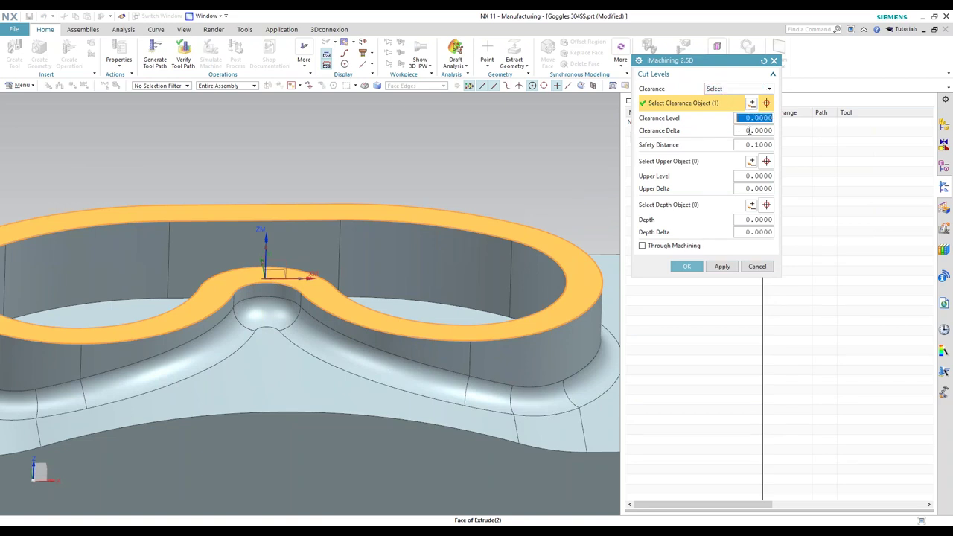
pyautogui.click(750, 130)
pyautogui.write('0.5')
pyautogui.press('Tab')
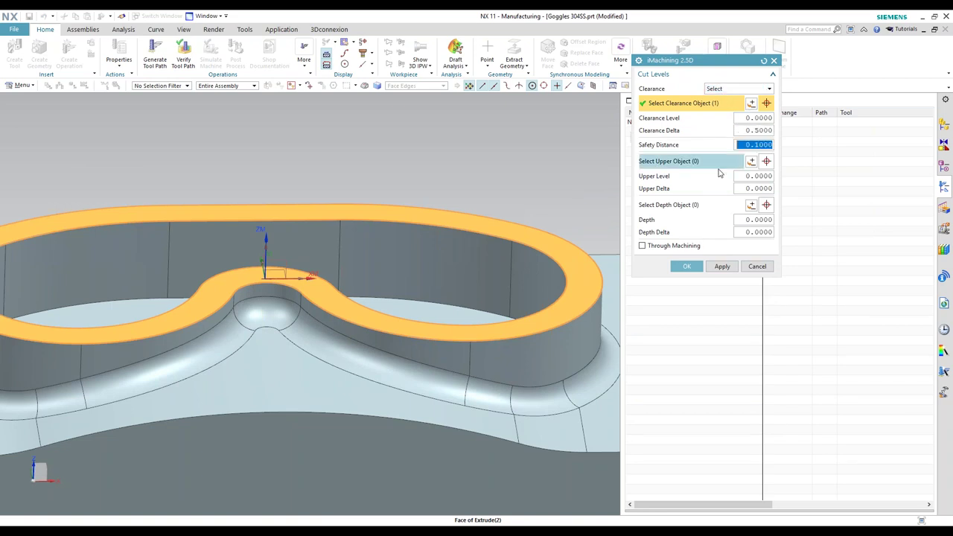
# - Use the part's top face as upper level and the pocket floor as depth (0.3750)
pyautogui.click(700, 161)
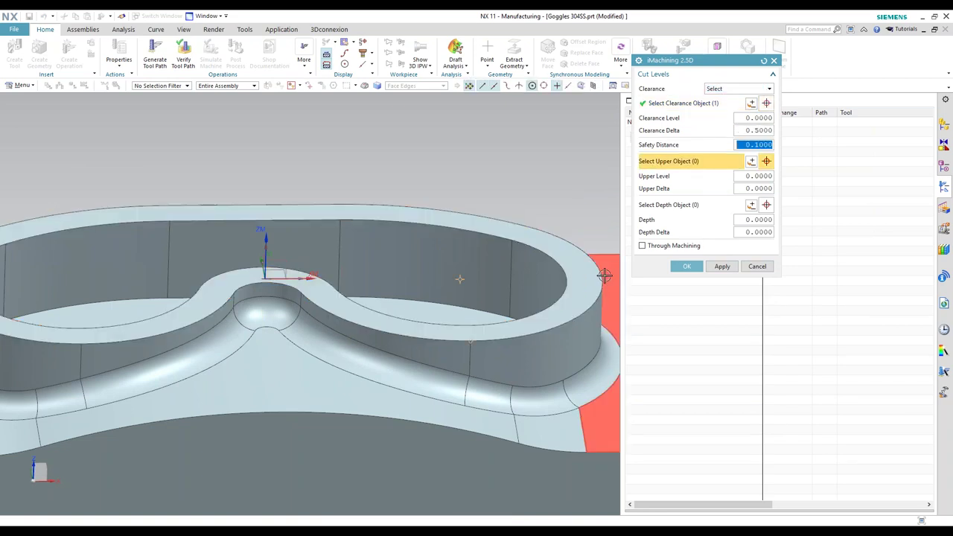
pyautogui.click(568, 259)
pyautogui.click(674, 205)
pyautogui.moveTo(462, 313); pyautogui.dragTo(460, 349, button='middle')
pyautogui.click(460, 350)
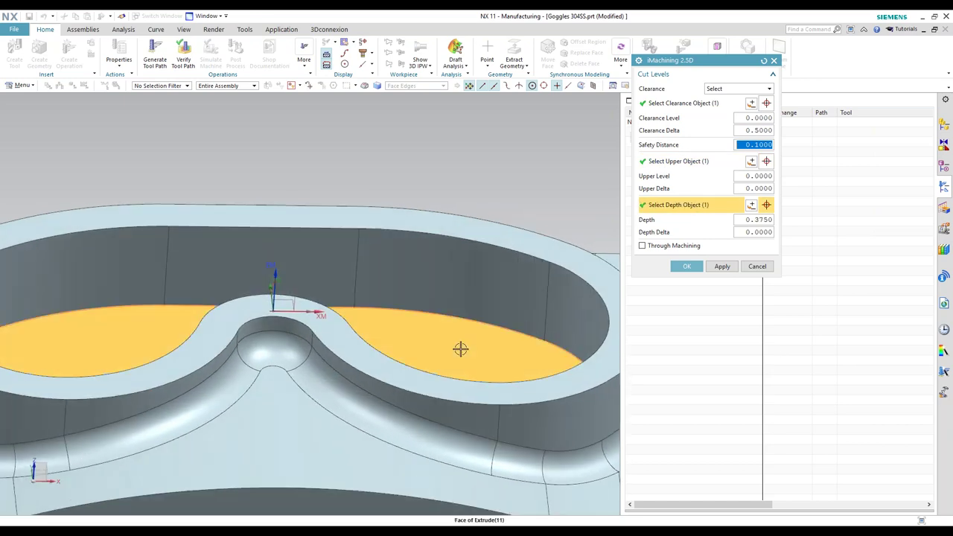
pyautogui.click(686, 266)
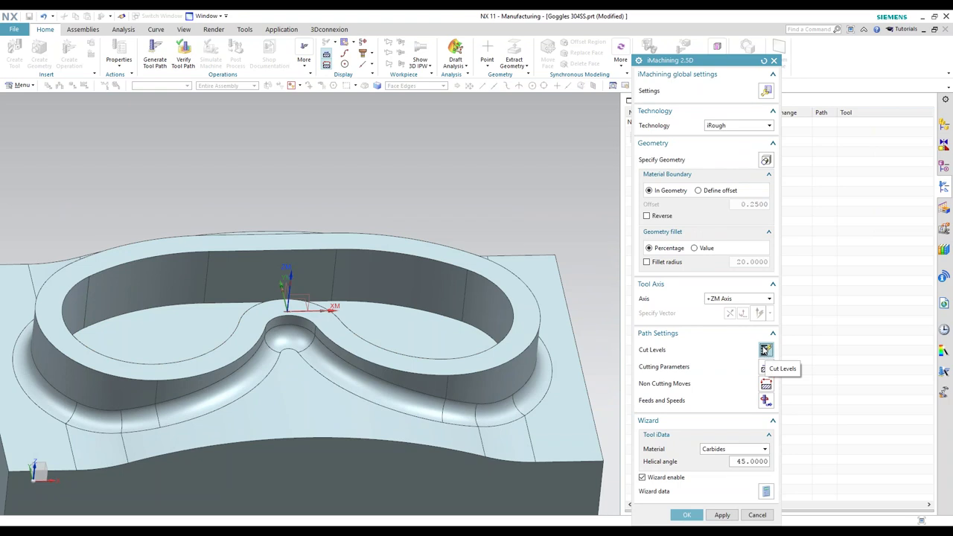
pyautogui.click(764, 351)
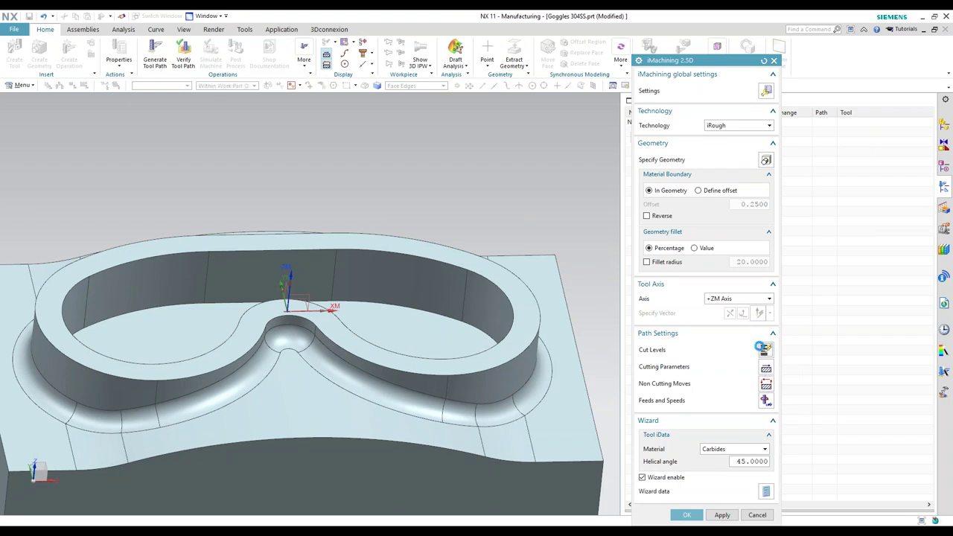
# - Review the cutting parameters and their help page, accepting 0.0099 wall/island and 0 floor offsets
pyautogui.click(688, 266)
pyautogui.click(765, 367)
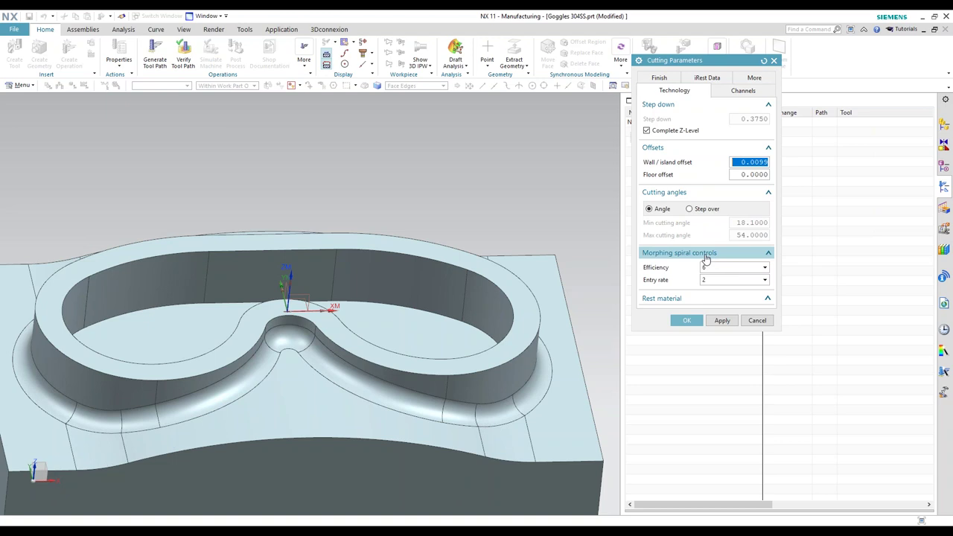
pyautogui.press('F1')
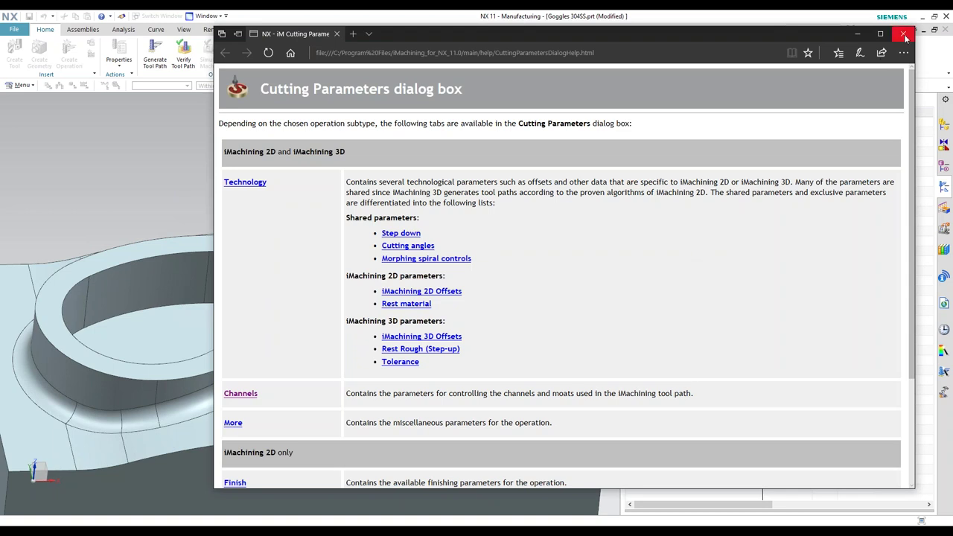
pyautogui.click(905, 34)
pyautogui.click(687, 322)
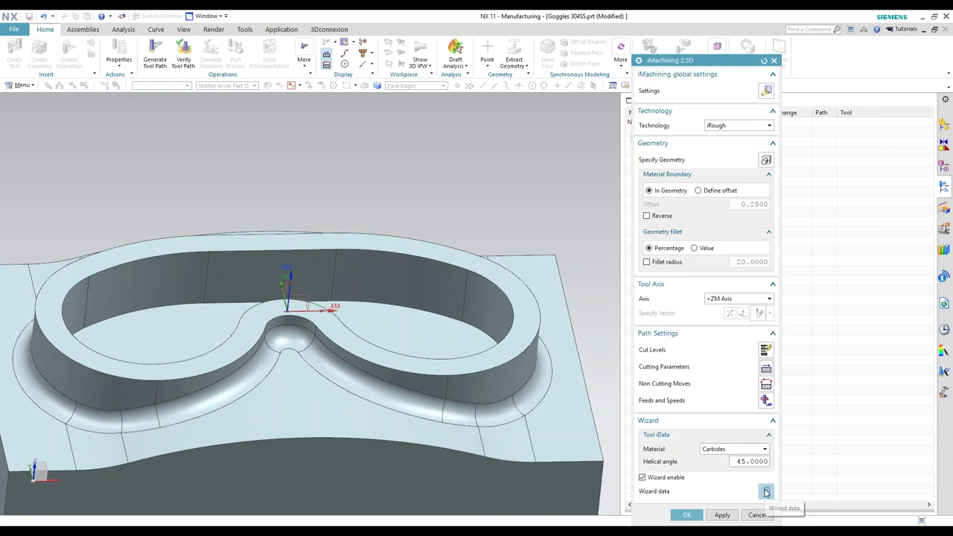
# - Set the Technology Wizard machining level to 5, giving 9510 rpm and 67 inch/min feed
pyautogui.click(766, 492)
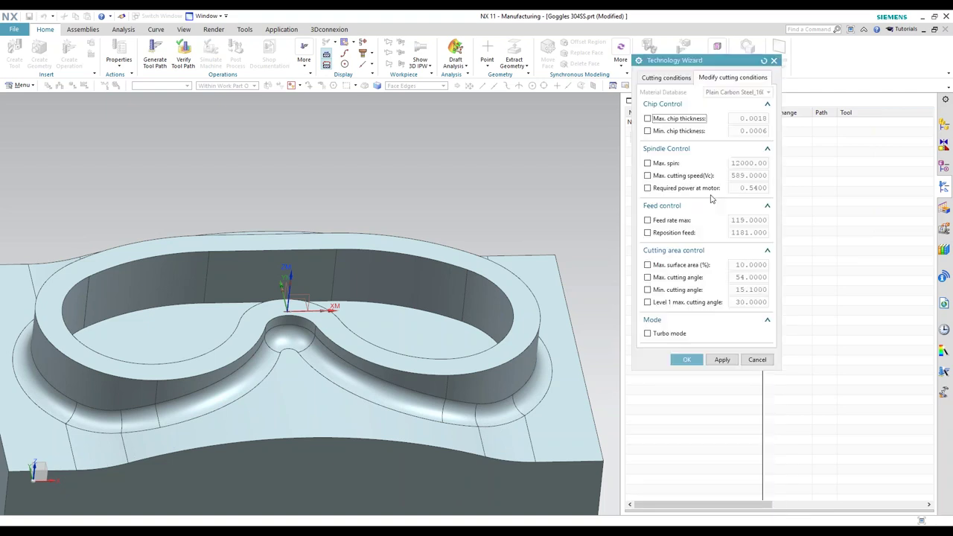
pyautogui.click(667, 77)
pyautogui.click(734, 92)
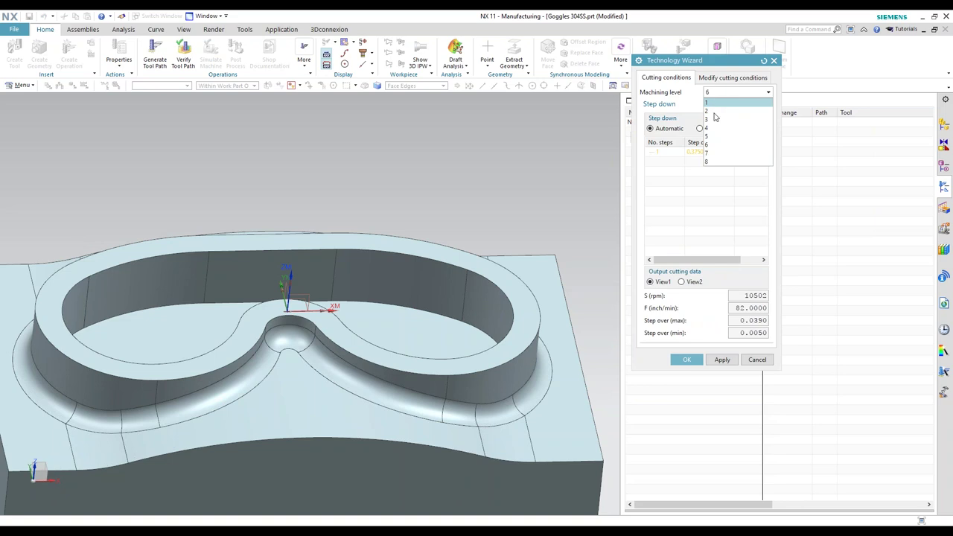
pyautogui.click(714, 136)
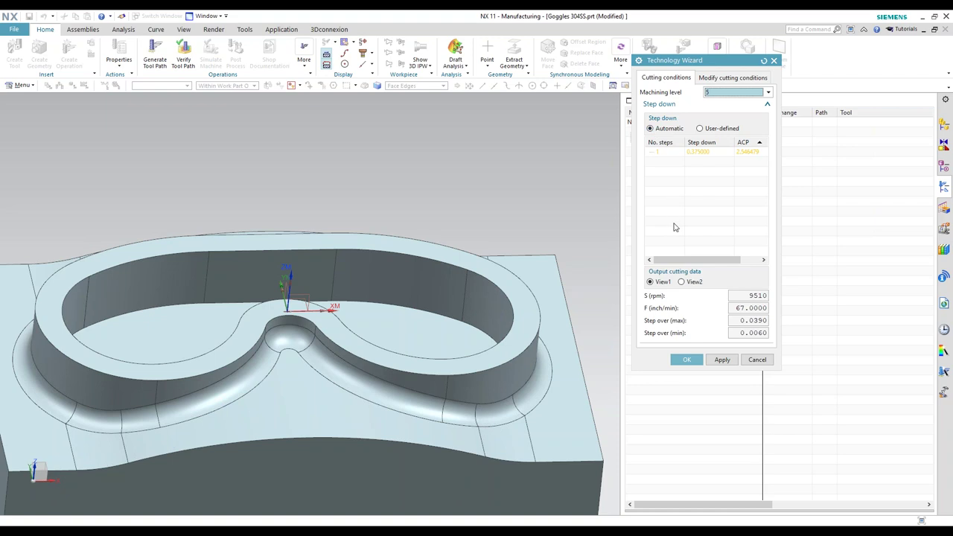
pyautogui.click(700, 78)
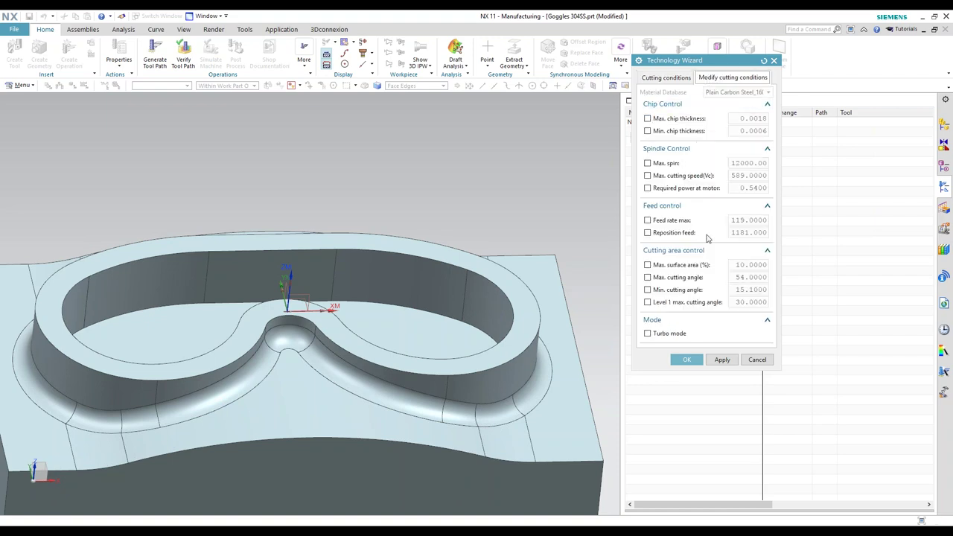
# - Leave the chip thickness and motor power limits unchecked, then accept the wizard and iMachining 2.5D settings
pyautogui.click(665, 122)
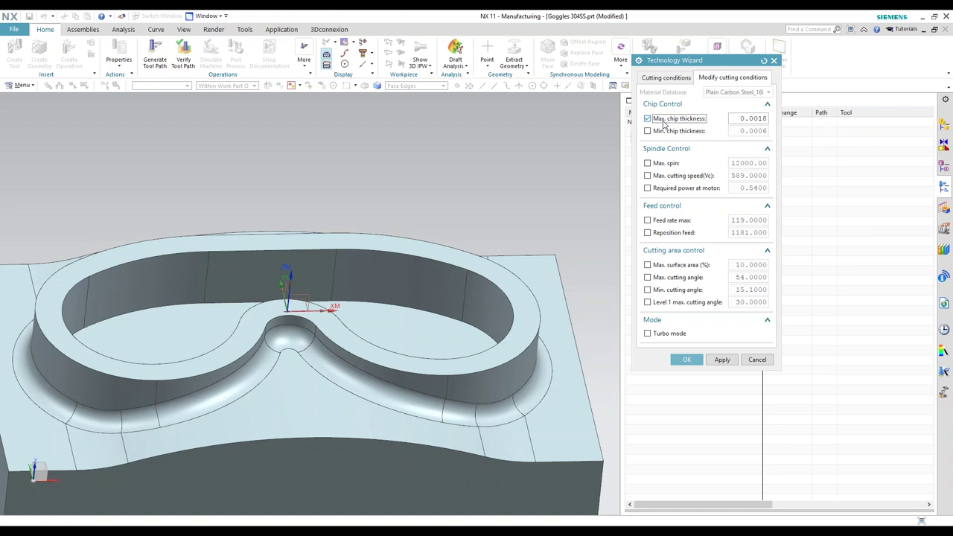
pyautogui.click(748, 118)
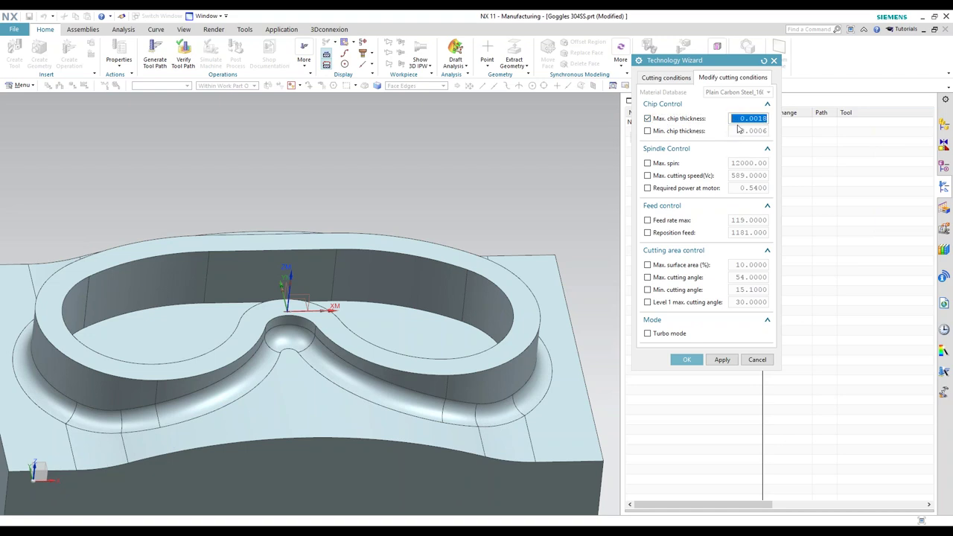
pyautogui.click(680, 119)
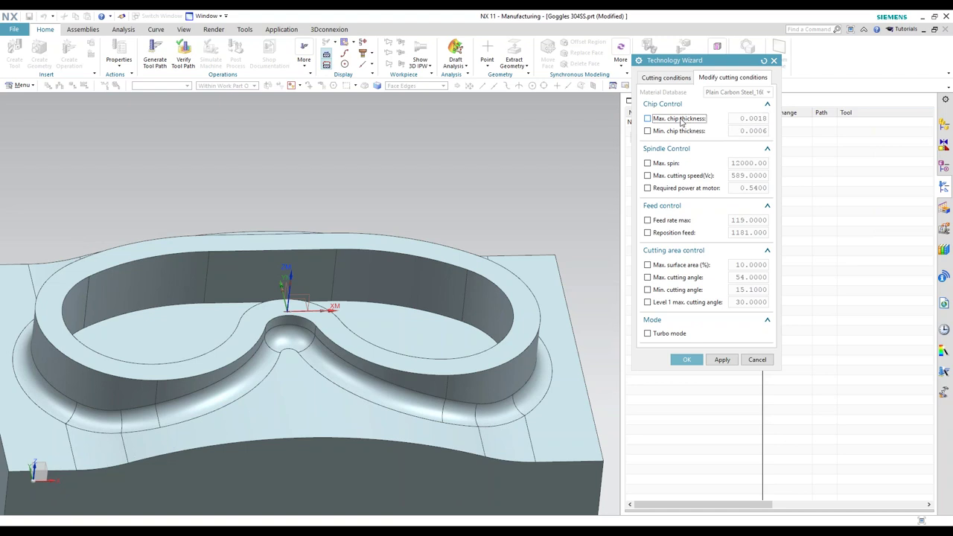
pyautogui.click(687, 188)
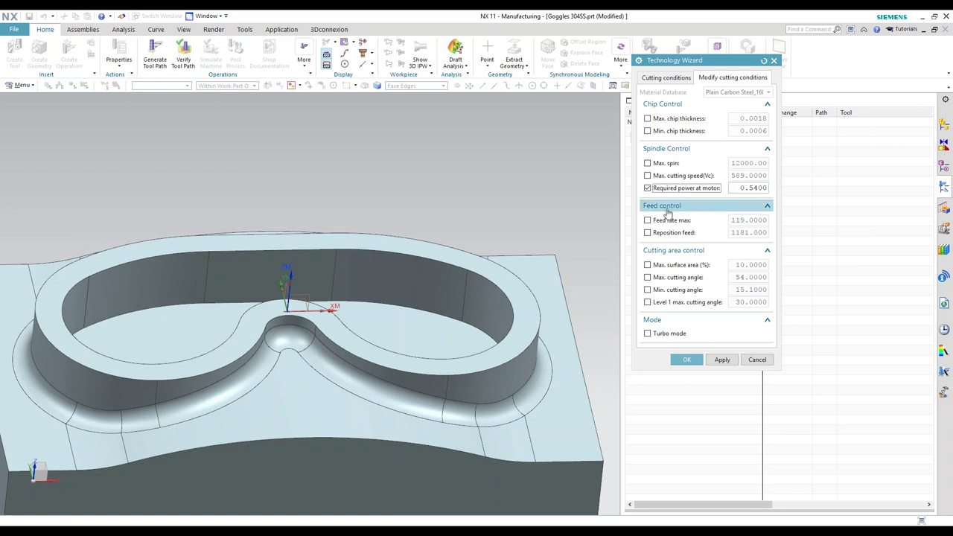
pyautogui.click(662, 188)
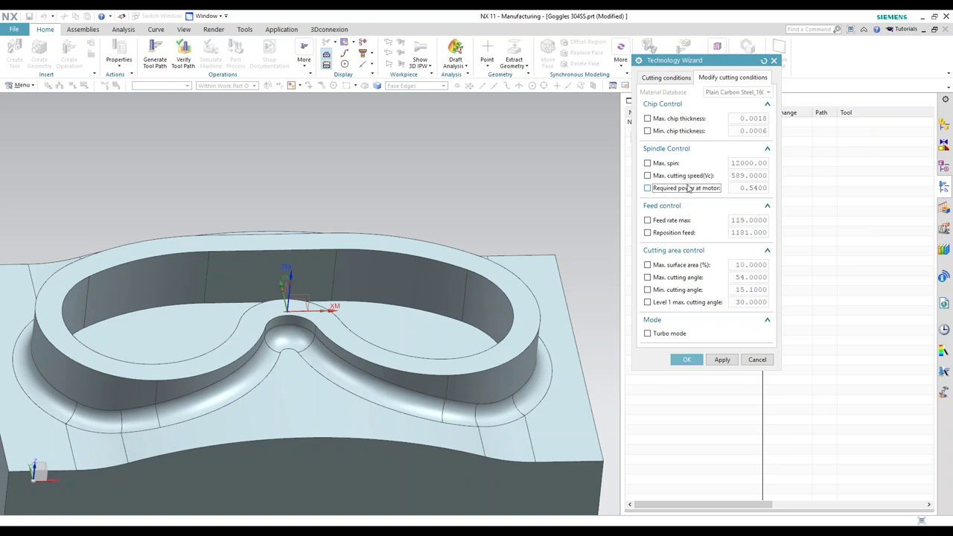
pyautogui.click(689, 189)
pyautogui.click(687, 189)
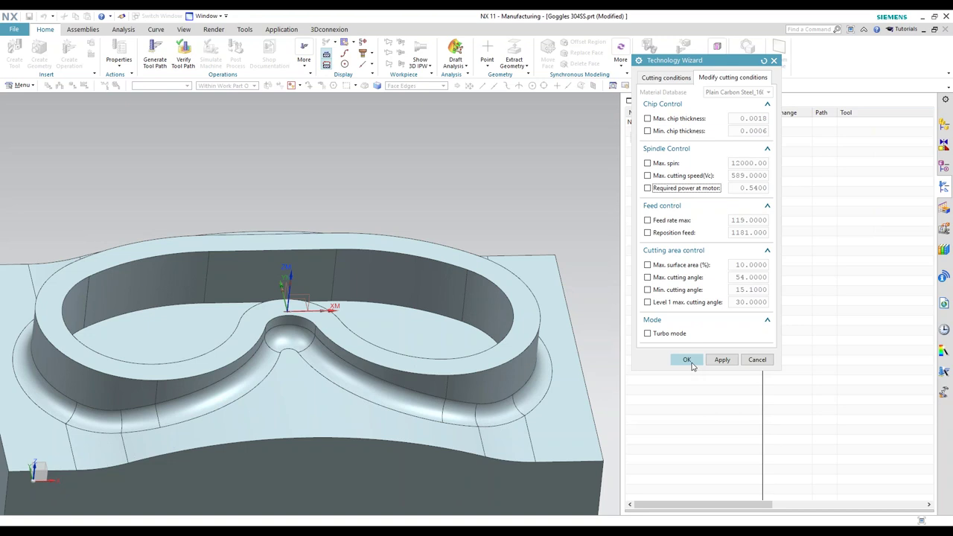
pyautogui.click(688, 360)
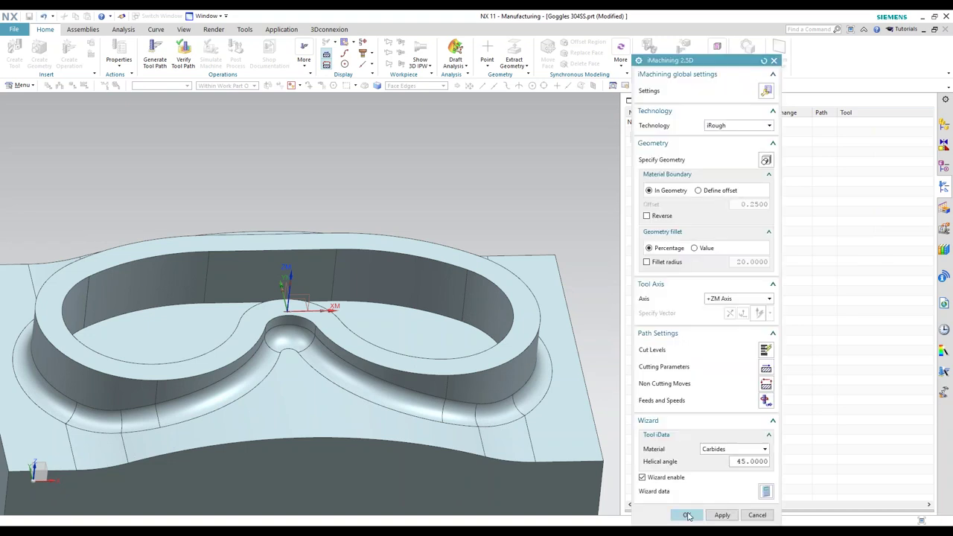
pyautogui.click(689, 514)
# - Generate the IMACHINING_2D toolpath and inspect it across the goggle pocket floor
pyautogui.click(680, 183)
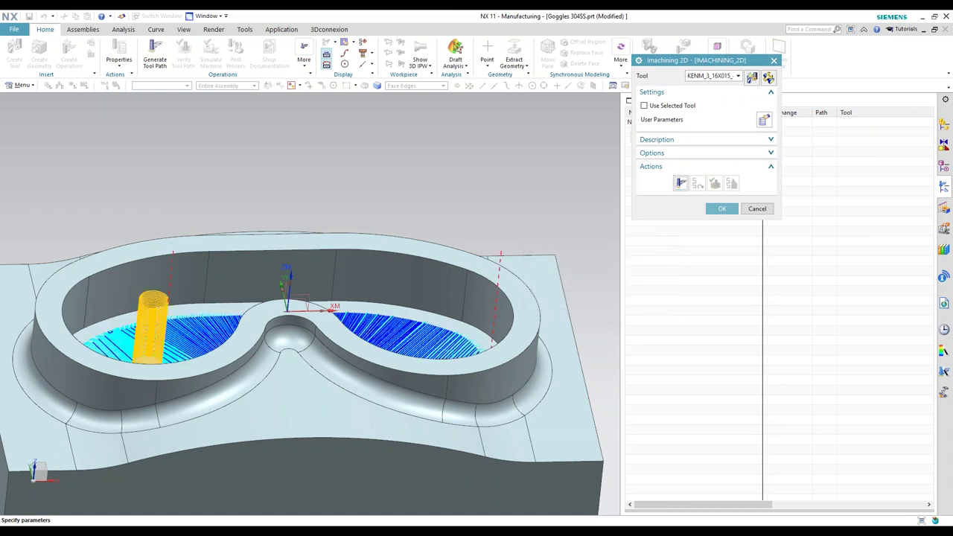
pyautogui.moveTo(311, 313); pyautogui.dragTo(311, 387, button='middle')
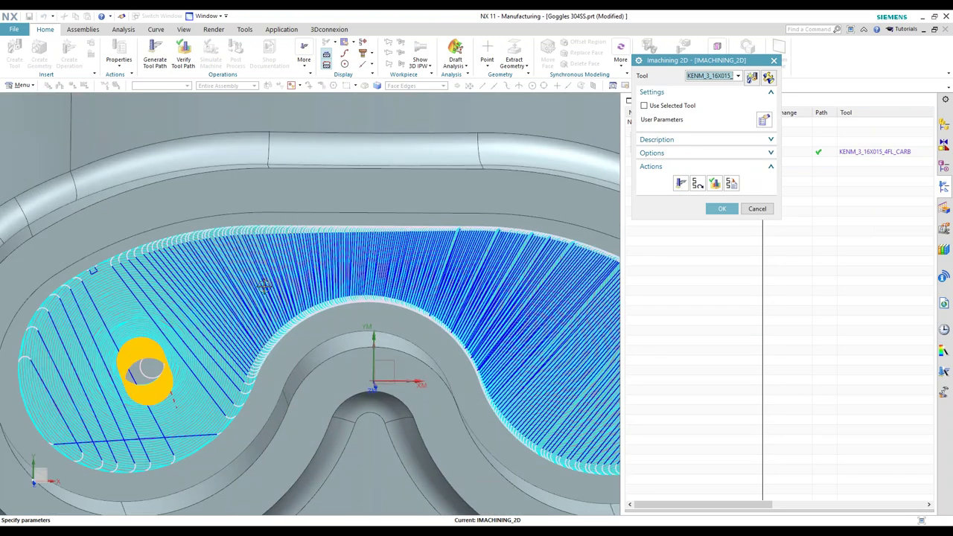
pyautogui.press('Home')
pyautogui.scroll(1, 298, 298)
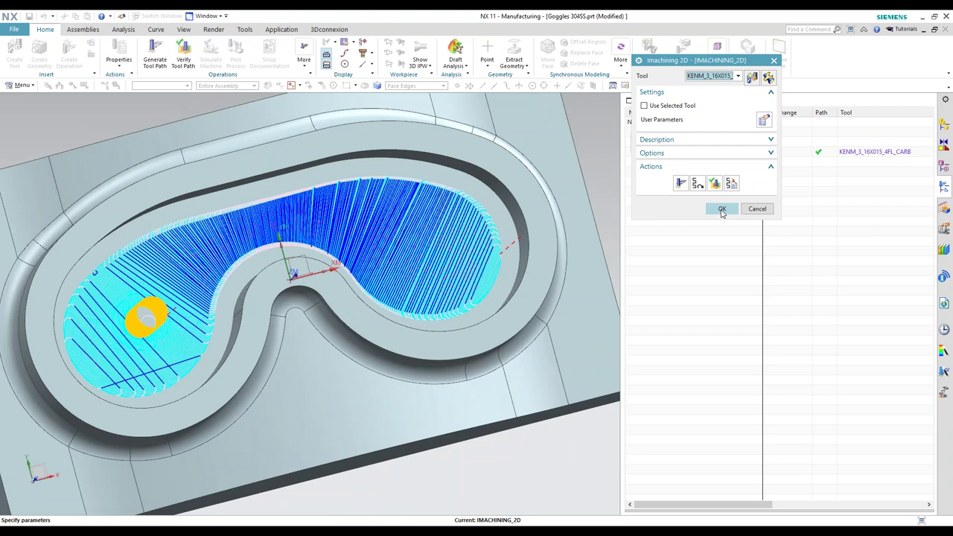
# - Accept IMACHINING_2D and start a new operation with the iMachining 3D subtype
pyautogui.click(722, 210)
pyautogui.click(69, 58)
pyautogui.click(697, 126)
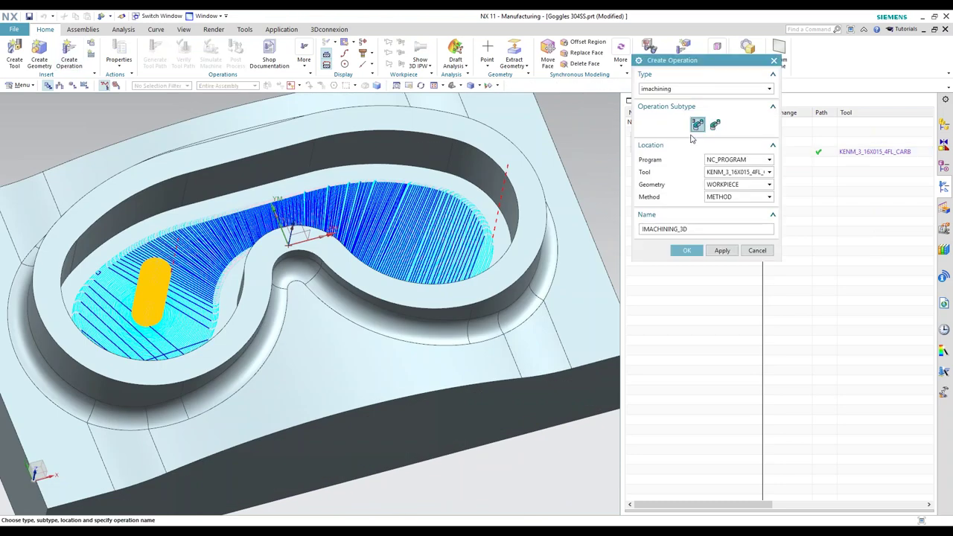
# - Attempt to create IMACHINING_3D and dismiss the resulting exception and user-defined operation errors
pyautogui.click(685, 251)
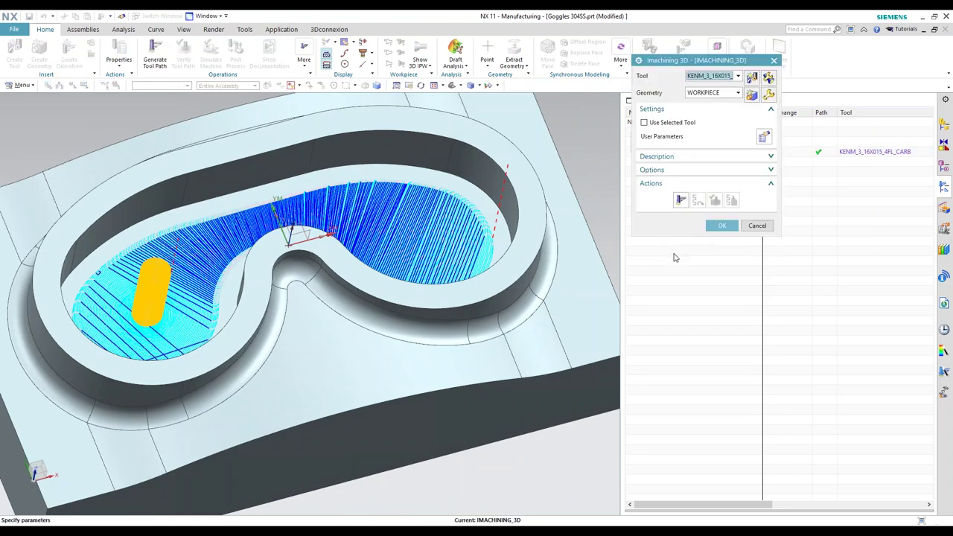
pyautogui.click(774, 61)
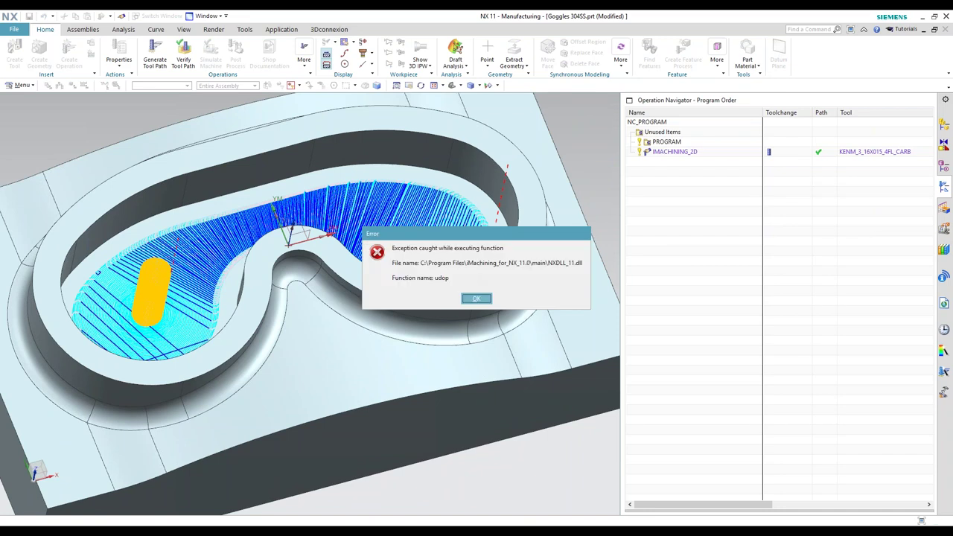
pyautogui.click(485, 299)
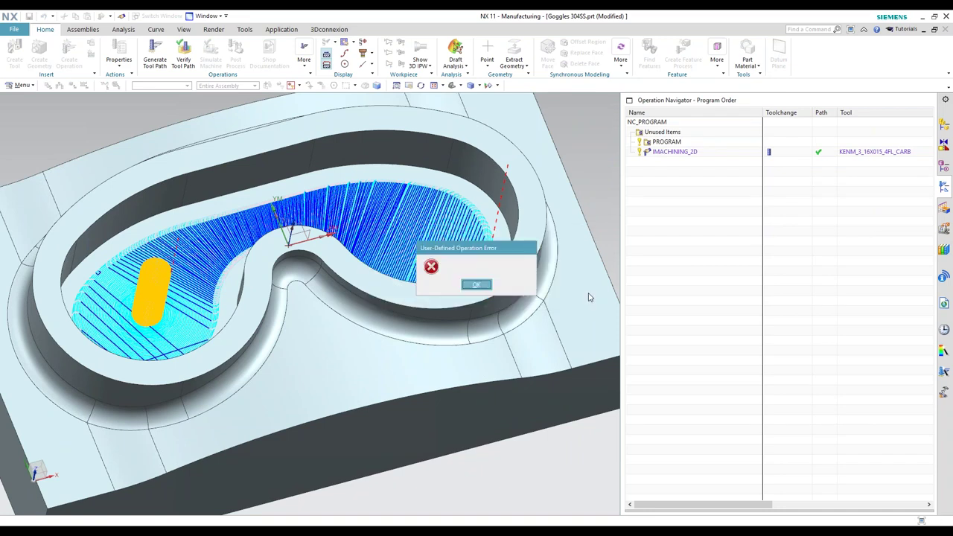
pyautogui.click(476, 284)
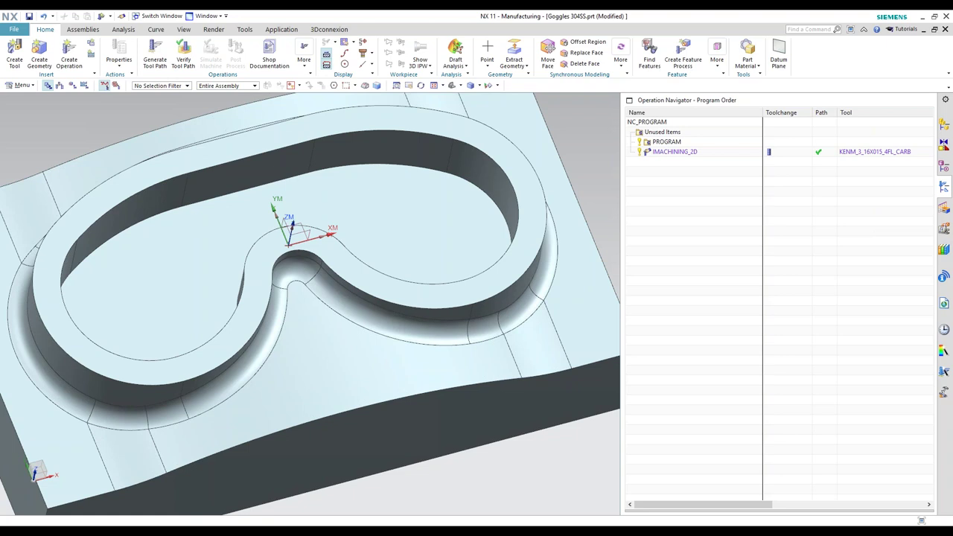
# - Retry creating an operation named IMACHINING_2D and dismiss the memory access violation error
pyautogui.click(68, 56)
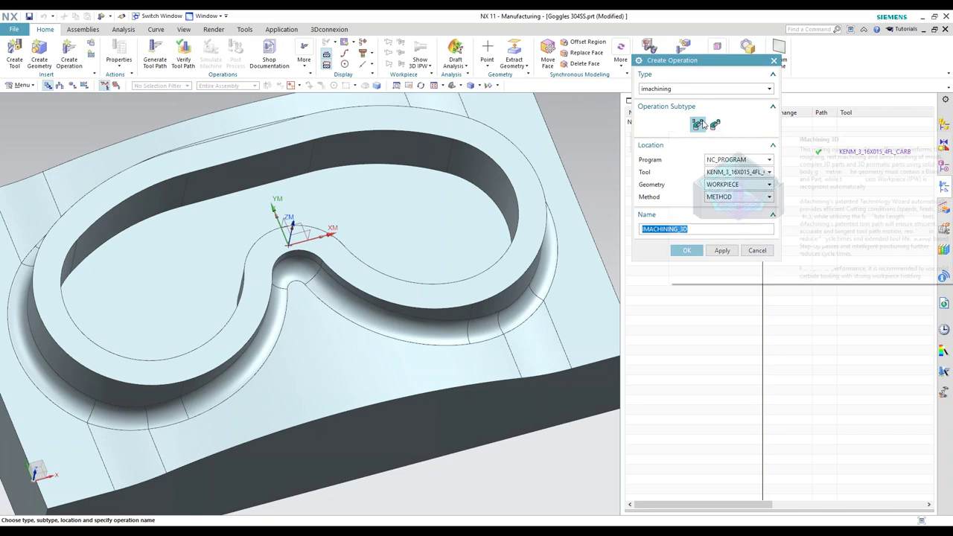
pyautogui.write('IMACHINING_2D')
pyautogui.click(687, 251)
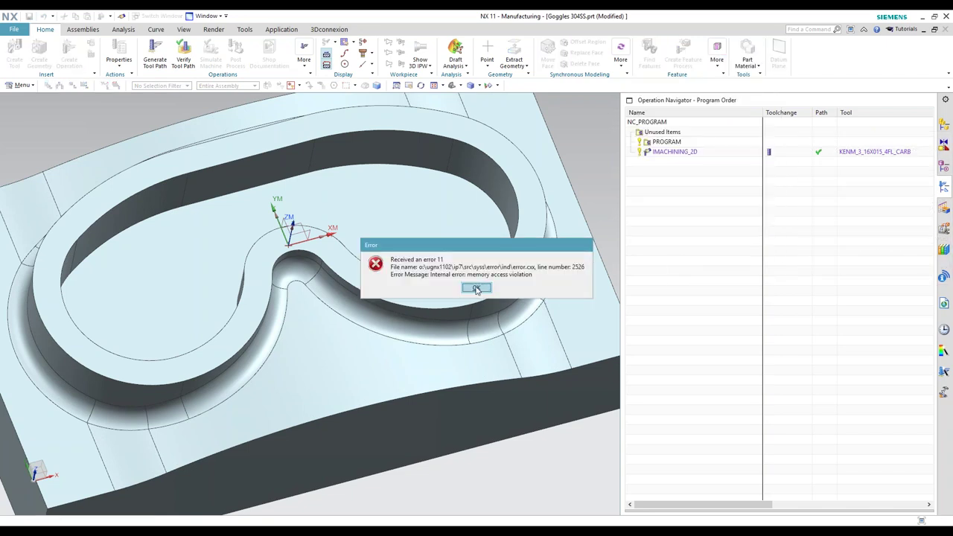
pyautogui.click(477, 289)
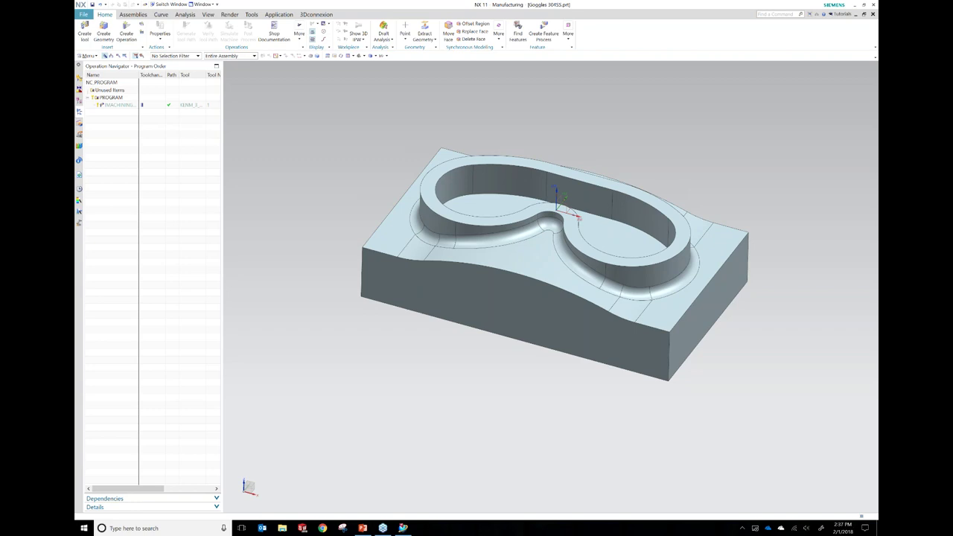
# - Give IMACHINING_3D scallop rest roughing with 0.0149 scallop, 30% tolerance and 0.0149 offsets
pyautogui.click(107, 106)
pyautogui.doubleClick(108, 106)
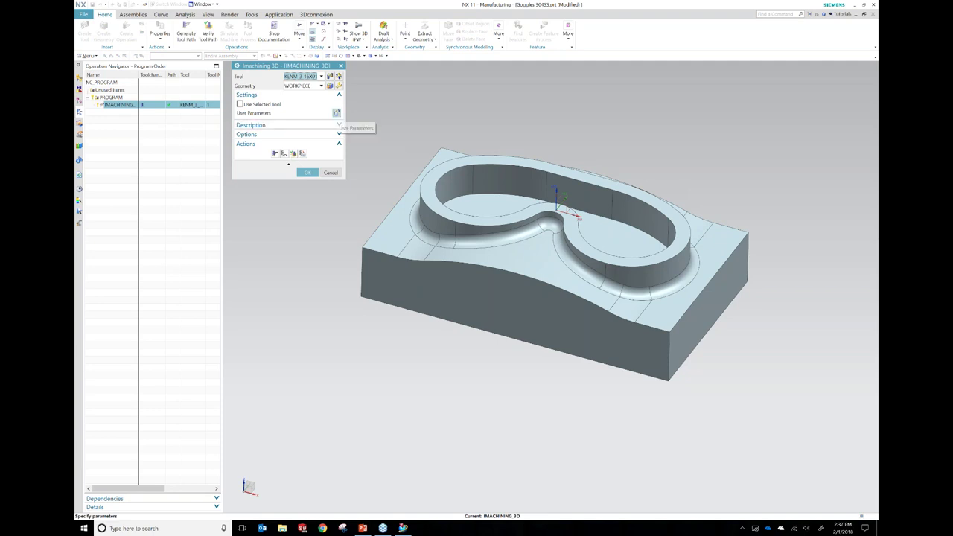
pyautogui.click(336, 112)
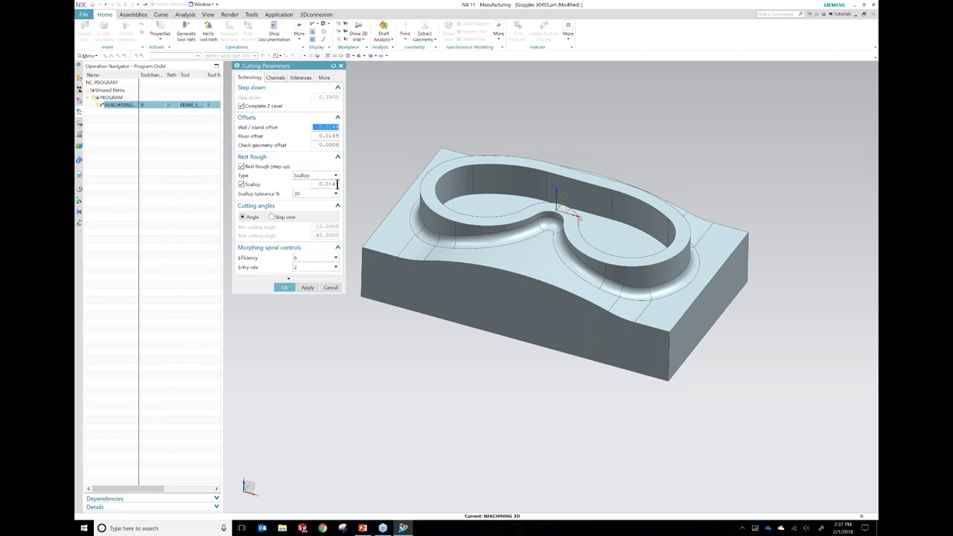
pyautogui.click(284, 288)
pyautogui.click(283, 340)
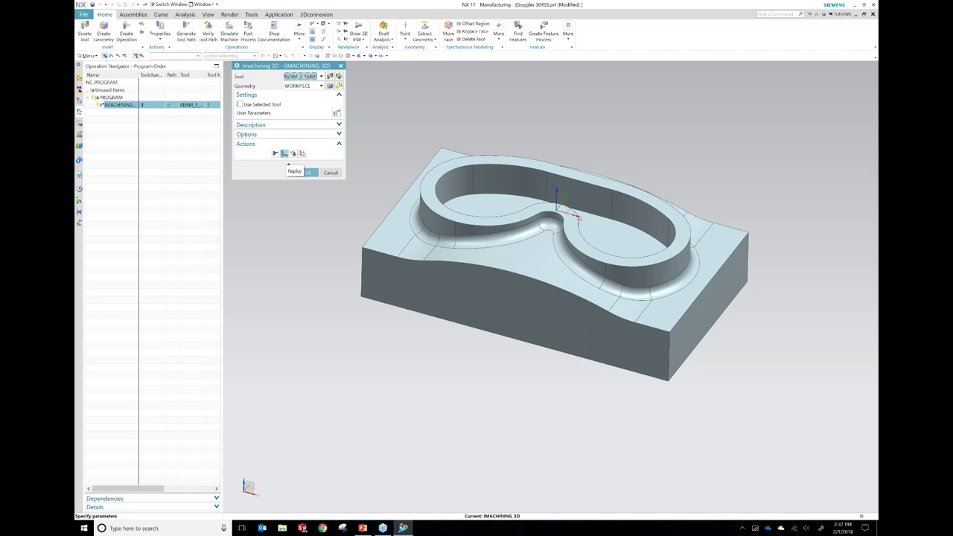
# - Replay the IMACHINING_3D toolpath, inspect it from several angles, then start toolpath verification
pyautogui.click(283, 153)
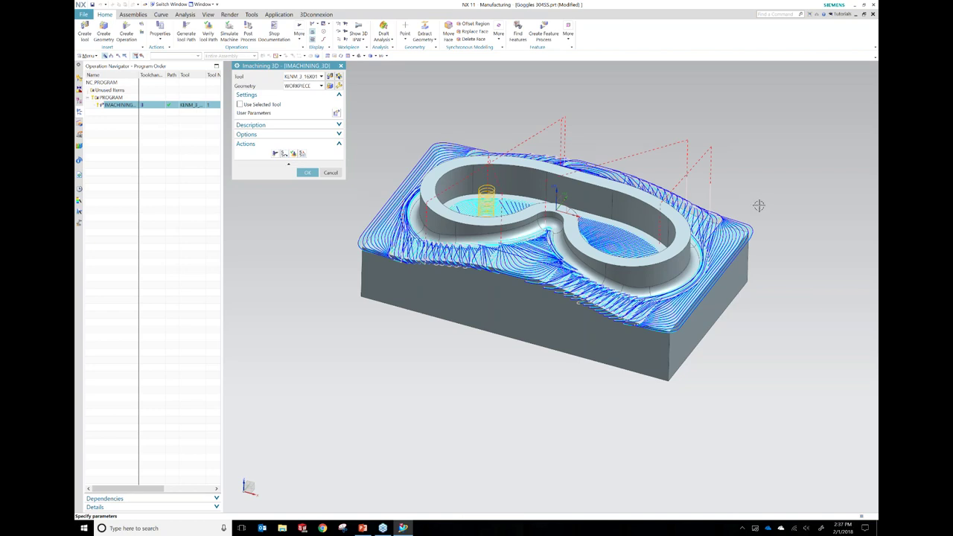
pyautogui.moveTo(759, 206); pyautogui.dragTo(774, 276, button='middle')
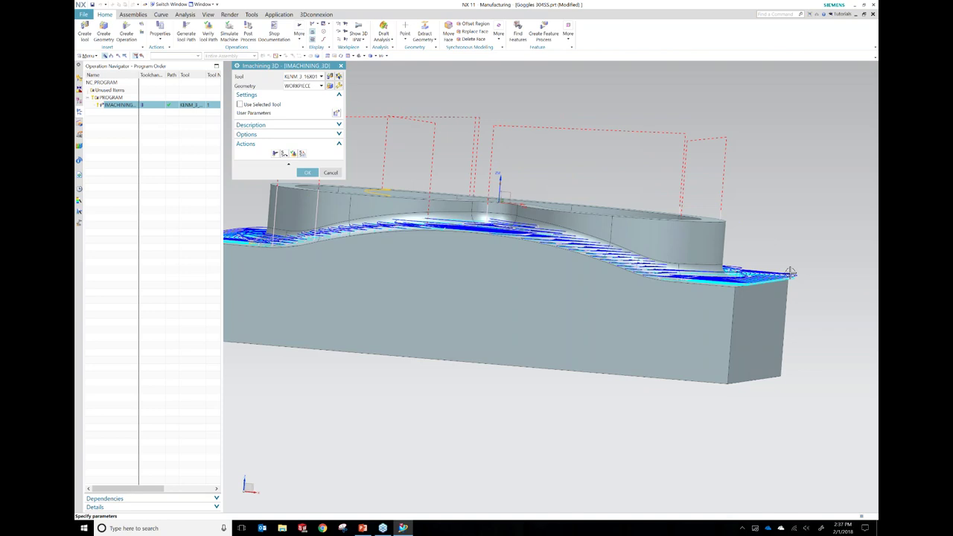
pyautogui.moveTo(791, 273); pyautogui.dragTo(657, 296, button='middle')
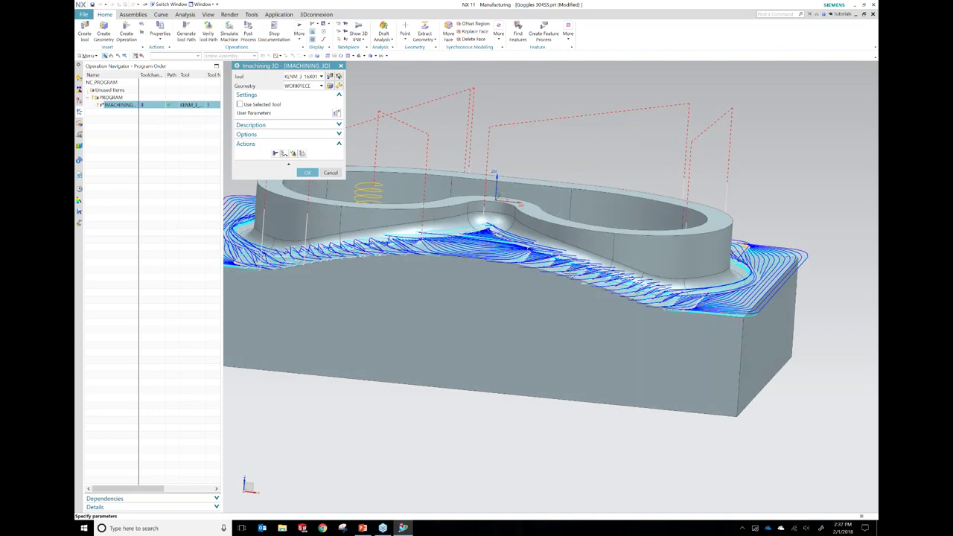
pyautogui.moveTo(656, 309); pyautogui.dragTo(696, 338, button='middle')
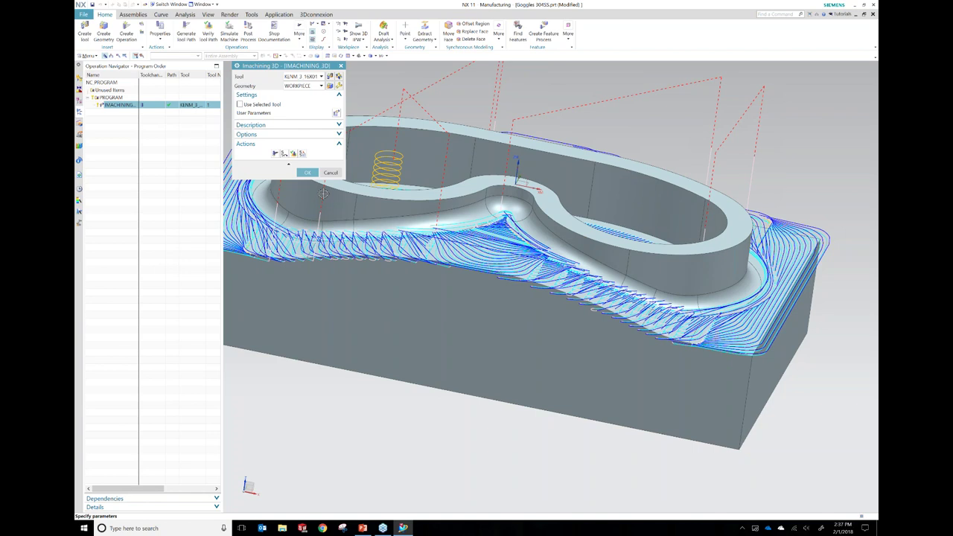
pyautogui.click(307, 172)
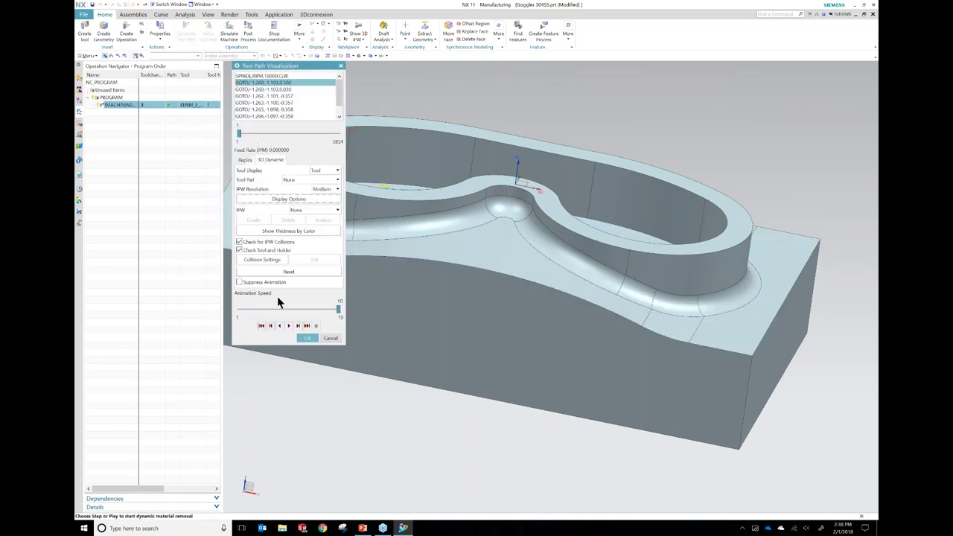
# - Play the 3D Dynamic material-removal simulation through all 3854 points while rotating the stock
pyautogui.click(289, 327)
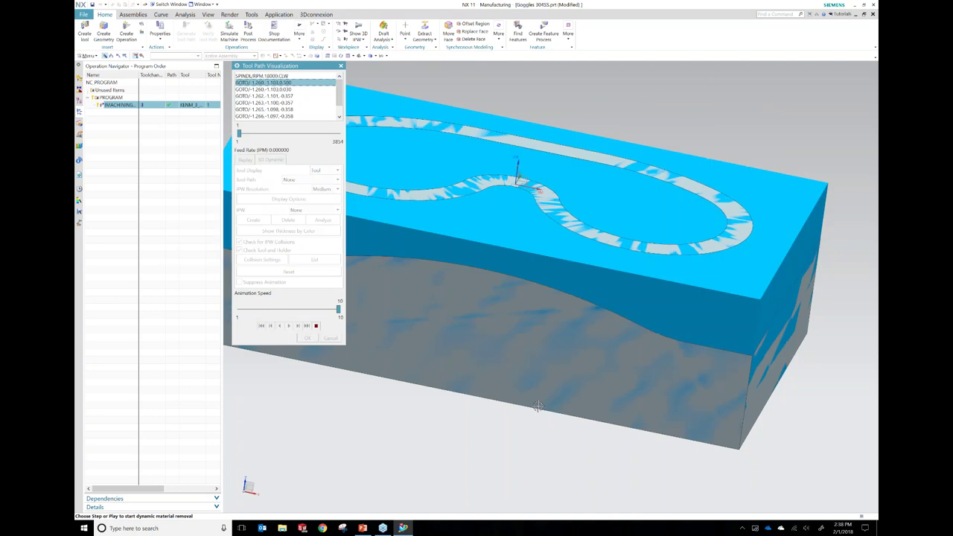
pyautogui.moveTo(514, 391); pyautogui.dragTo(462, 290, button='middle')
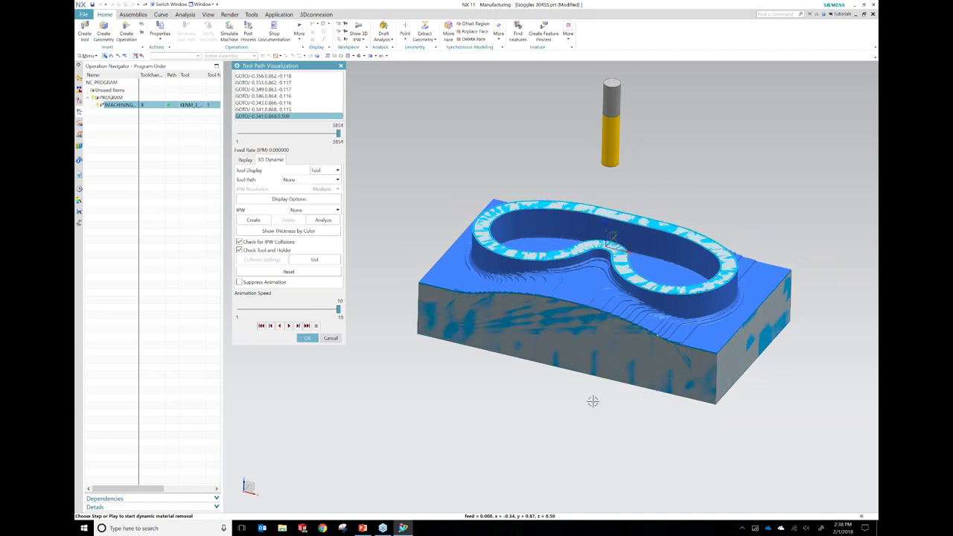
pyautogui.scroll(3, 592, 402)
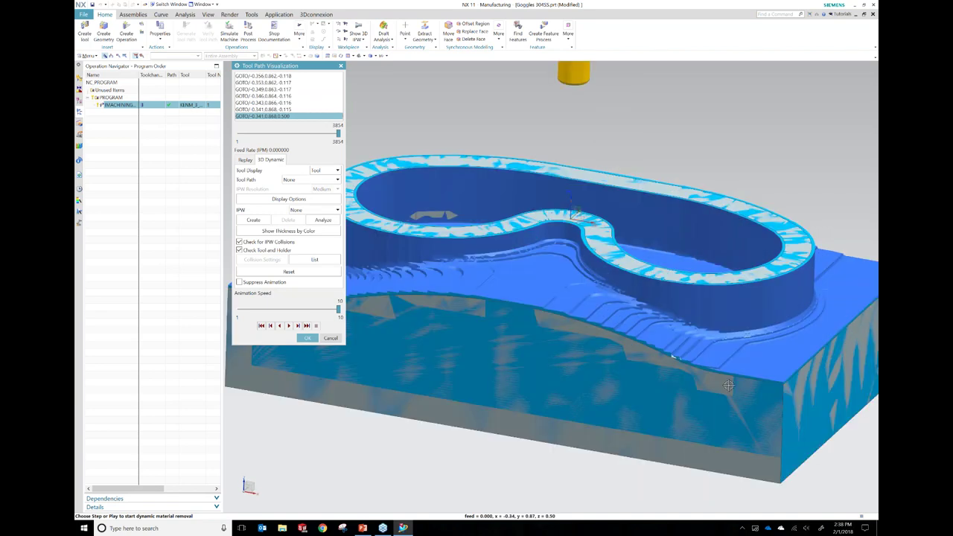
# - Let the simulation finish at point 3854 and inspect the terraced stock around the goggle walls
pyautogui.scroll(3, 501, 288)
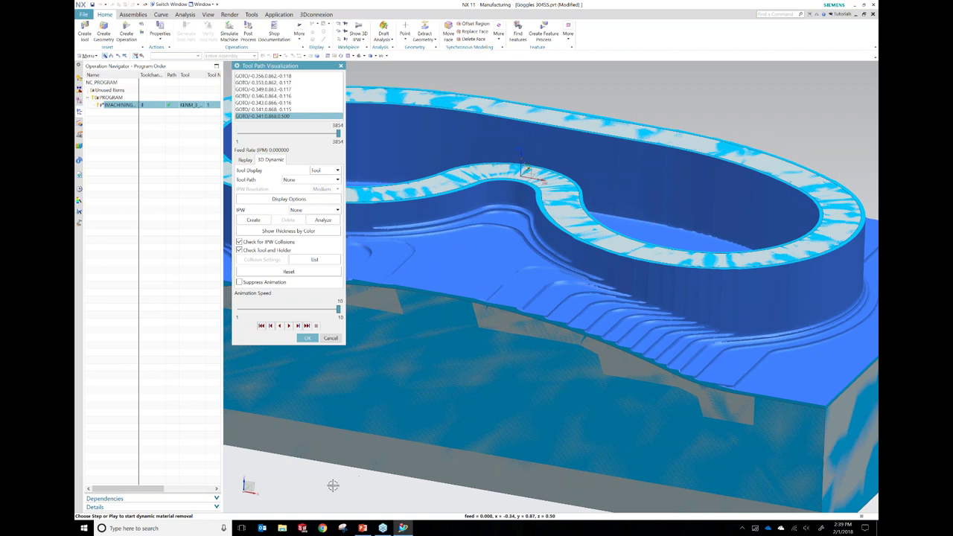
pyautogui.moveTo(333, 486); pyautogui.dragTo(374, 438, button='middle')
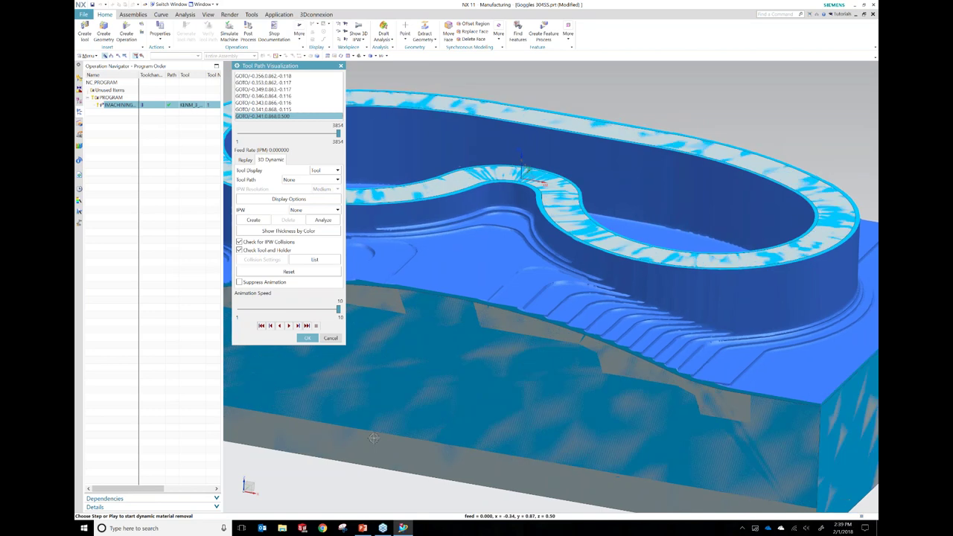
pyautogui.scroll(-5, 374, 438)
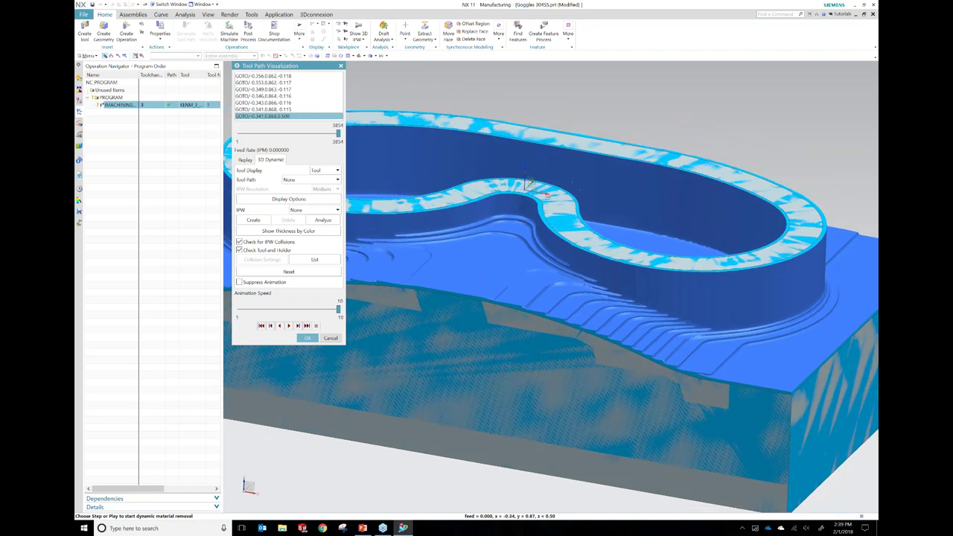
pyautogui.scroll(1, 605, 295)
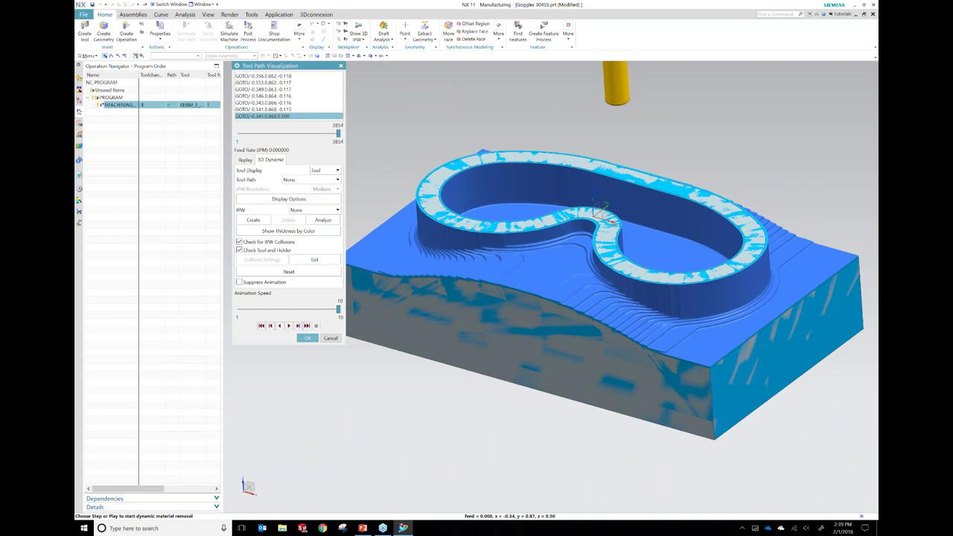
pyautogui.press('Home')
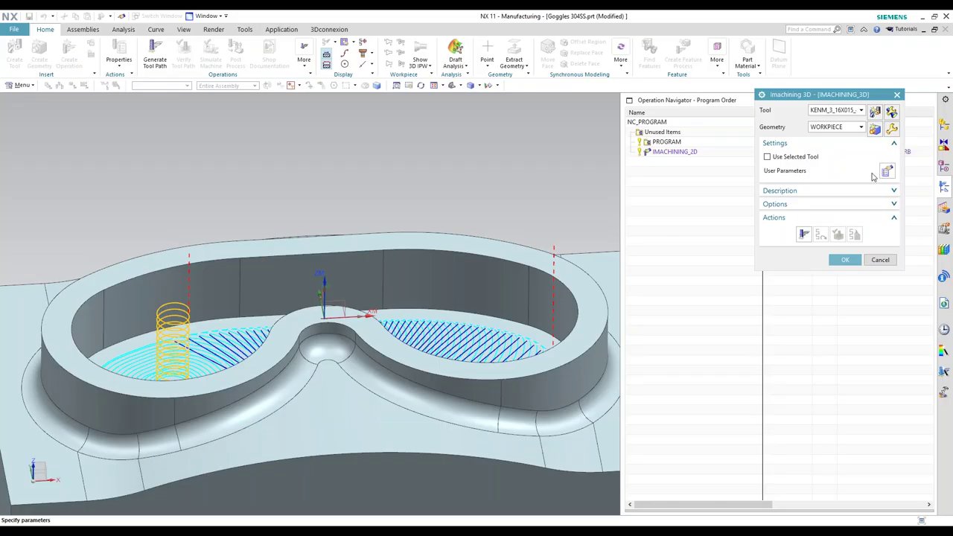
# - Confirm the new iMachining 3D operation with 3D General technology, Carbides material and 45 helical angle
pyautogui.middleClick(883, 173)
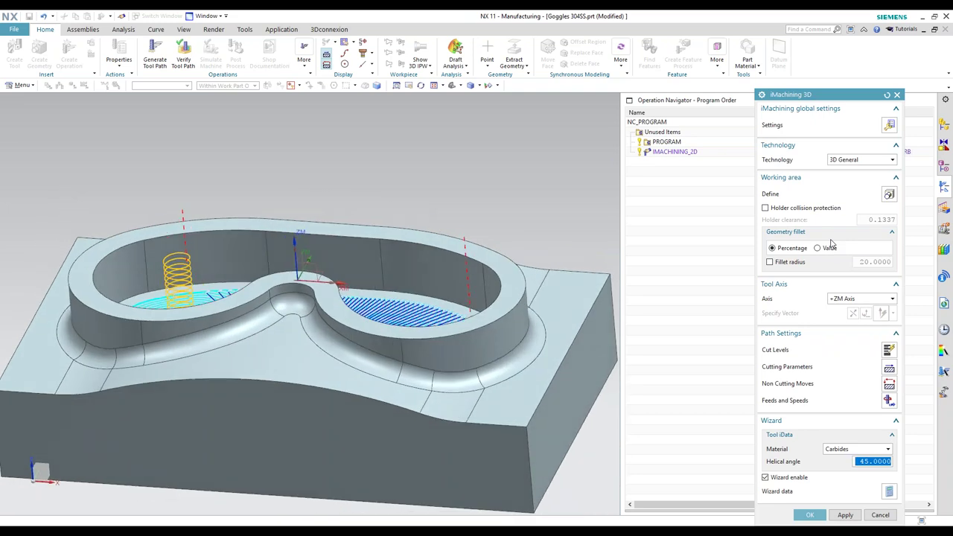
pyautogui.rightClick(697, 113)
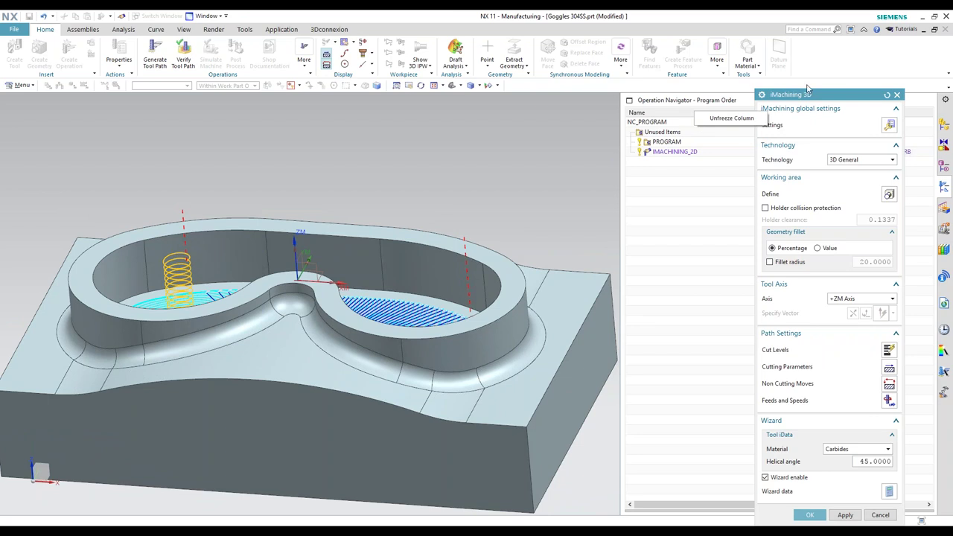
pyautogui.click(828, 95)
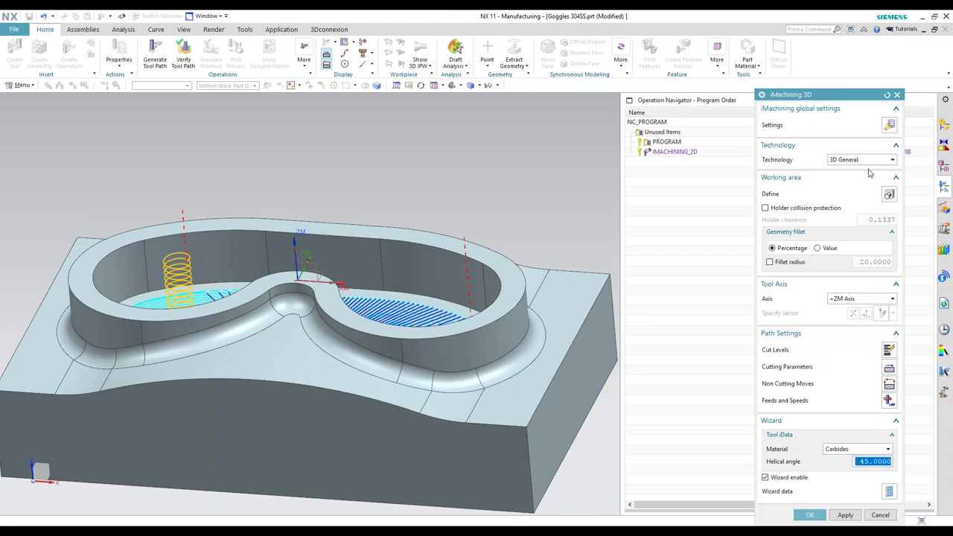
# - Use the rim face for clearance and upper level, bottom point for lower, and clearance delta 0.5
pyautogui.click(889, 350)
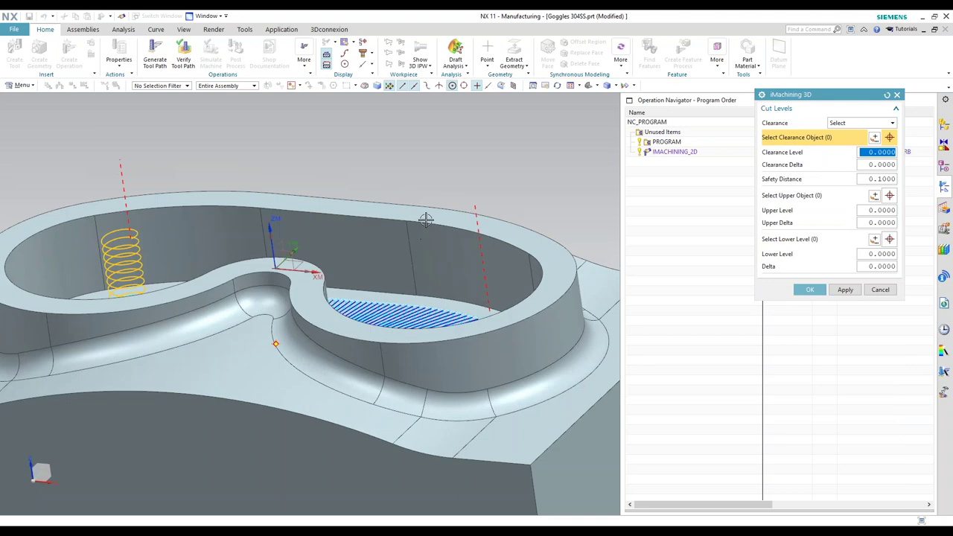
pyautogui.click(560, 257)
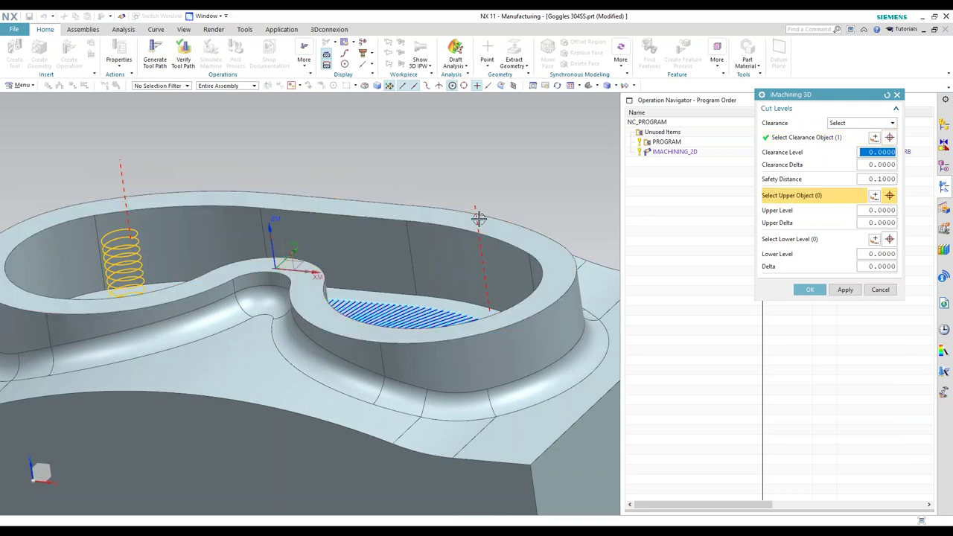
pyautogui.click(350, 339)
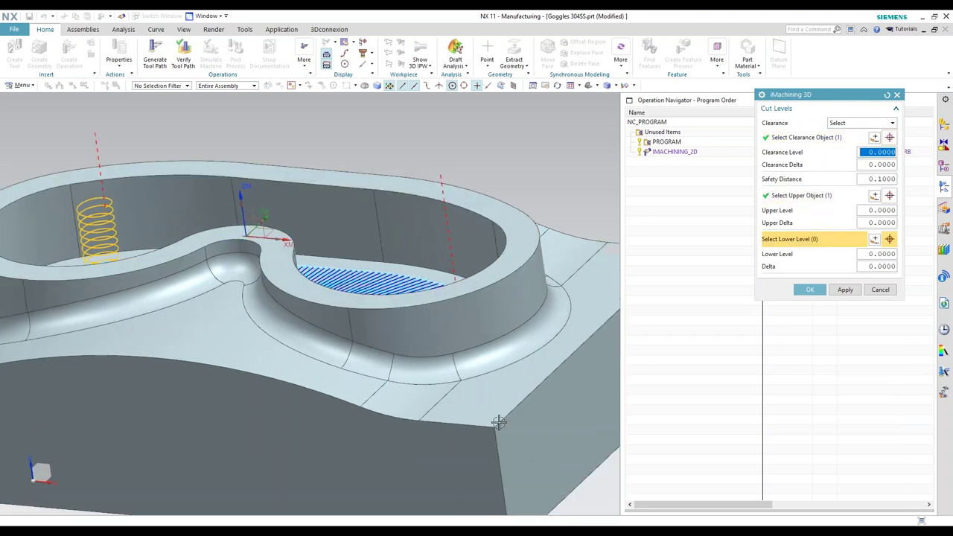
pyautogui.click(494, 428)
pyautogui.press('Tab')
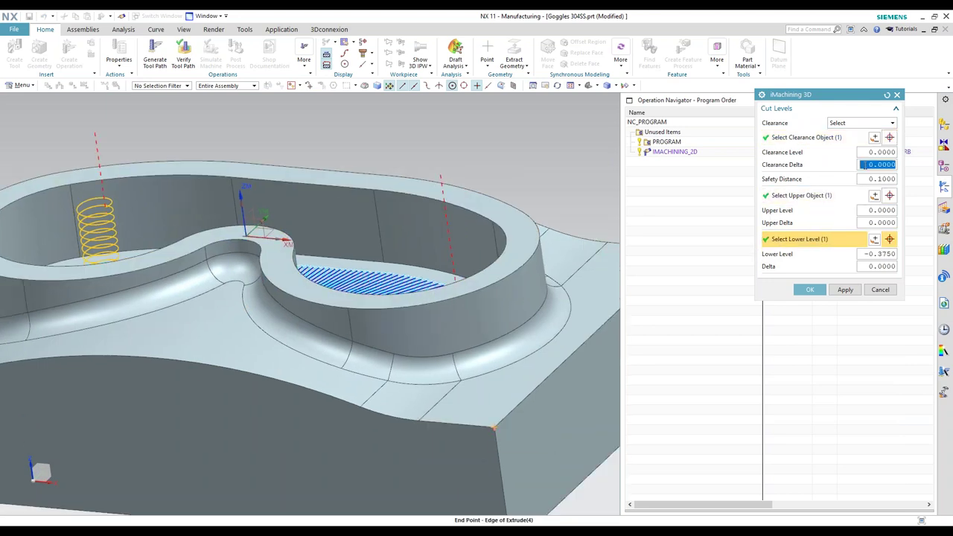
pyautogui.write('0.5')
pyautogui.press('Tab')
pyautogui.click(810, 290)
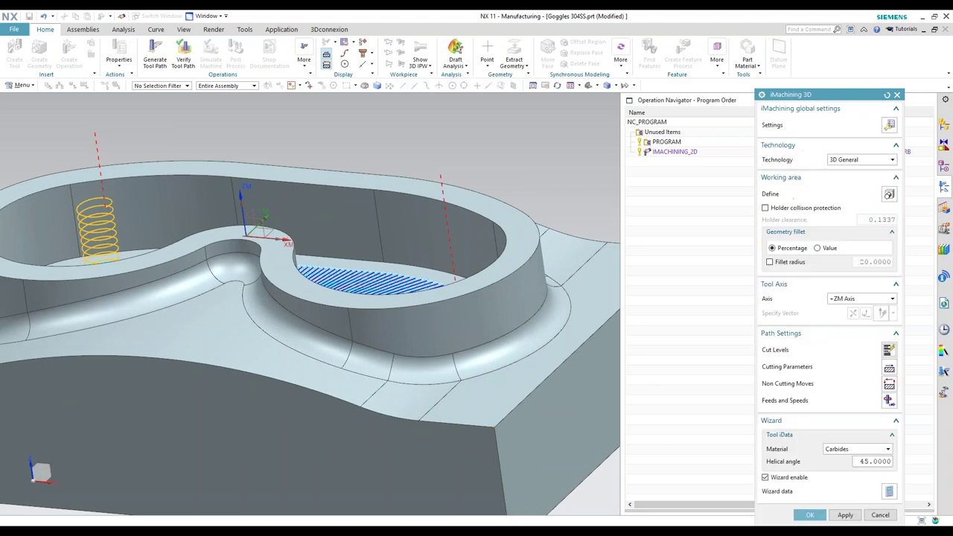
pyautogui.click(812, 512)
# - Generate the IMACHINING_3D toolpath and inspect its passes across the blended pocket floor
pyautogui.click(805, 235)
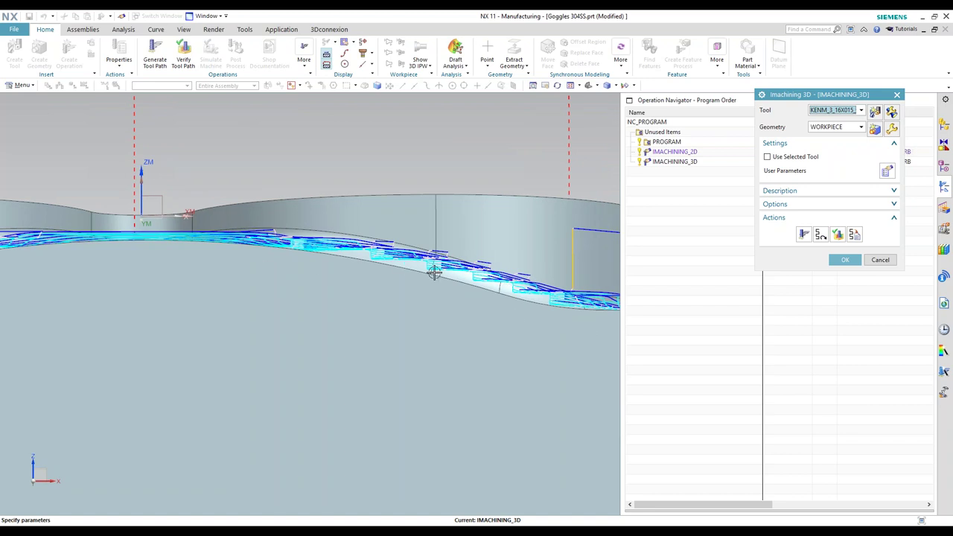
pyautogui.moveTo(430, 270); pyautogui.dragTo(515, 363, button='middle')
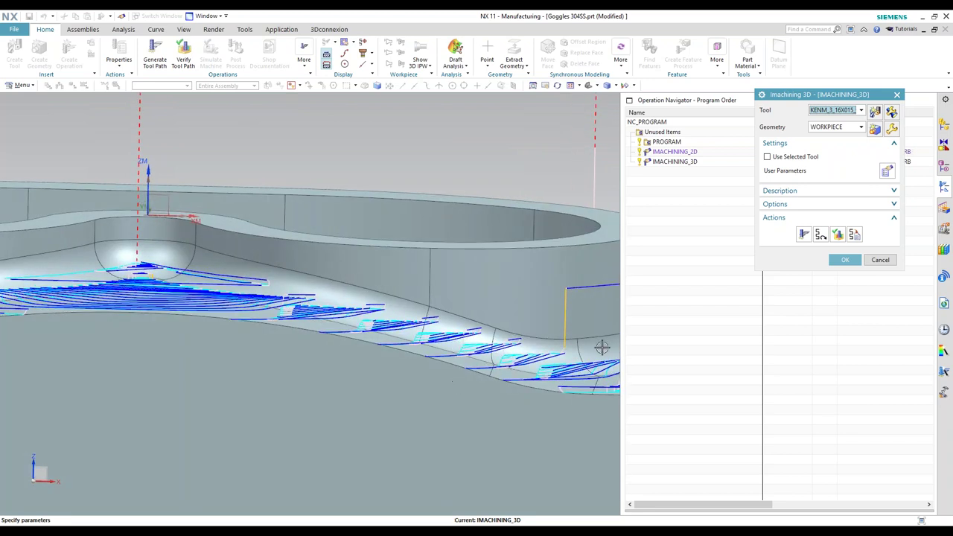
# - Switch the rest-rough type to Scallop in Cutting Parameters and review the toolpaths around the rim
pyautogui.click(821, 234)
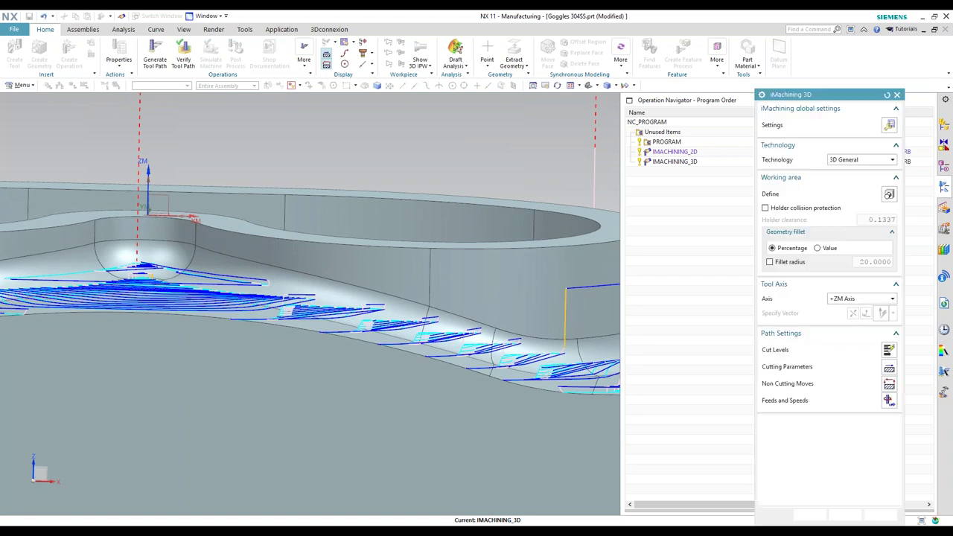
pyautogui.click(890, 368)
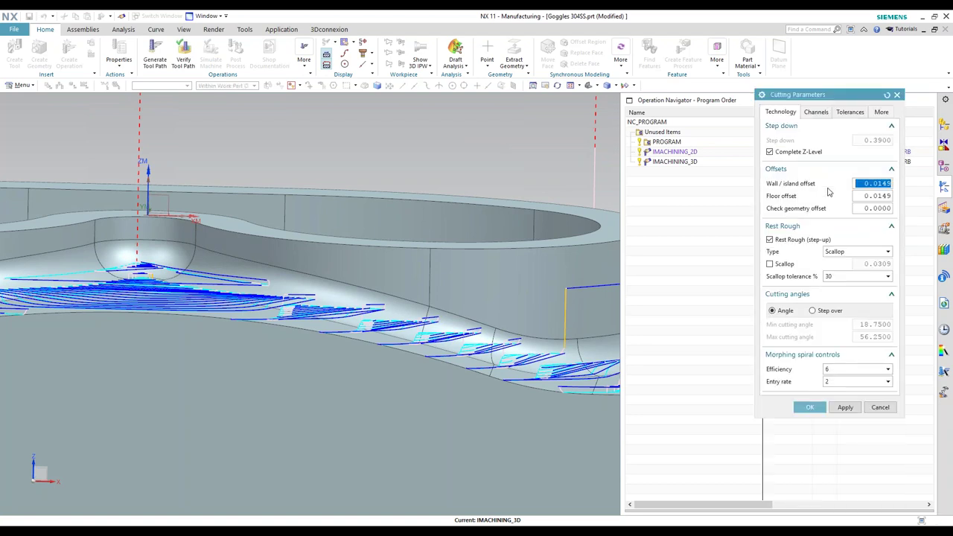
pyautogui.click(849, 253)
pyautogui.click(858, 259)
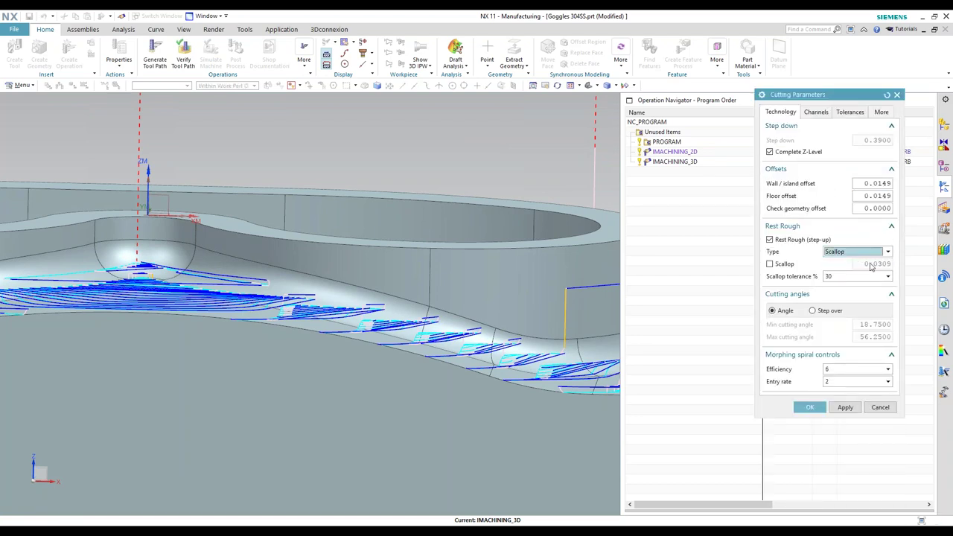
pyautogui.moveTo(462, 351); pyautogui.dragTo(288, 381, button='middle')
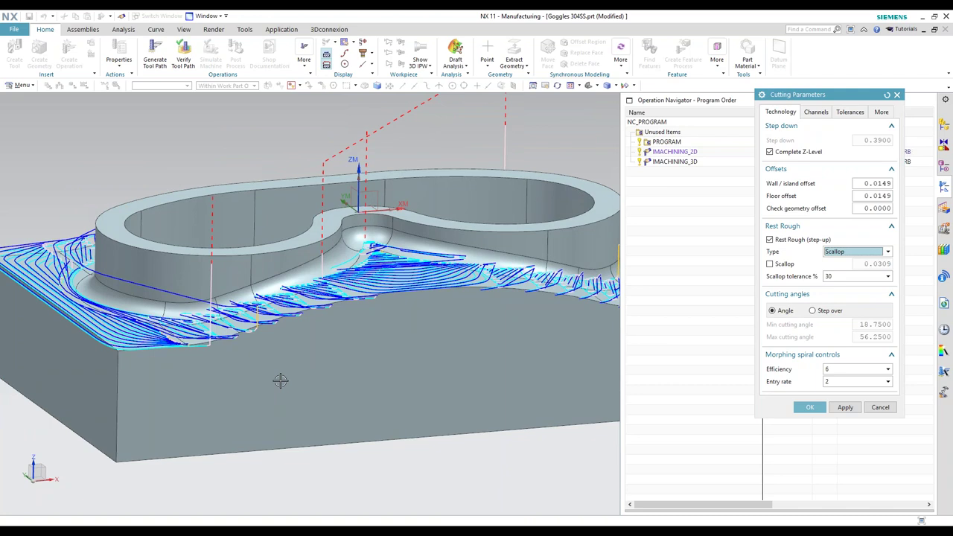
pyautogui.moveTo(280, 381); pyautogui.dragTo(281, 381, button='middle')
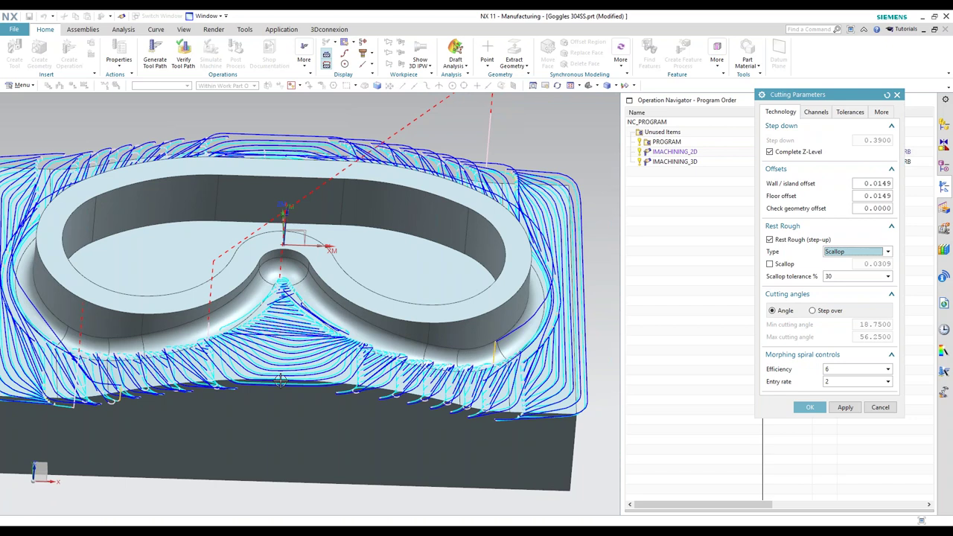
pyautogui.moveTo(280, 381); pyautogui.dragTo(280, 380, button='middle')
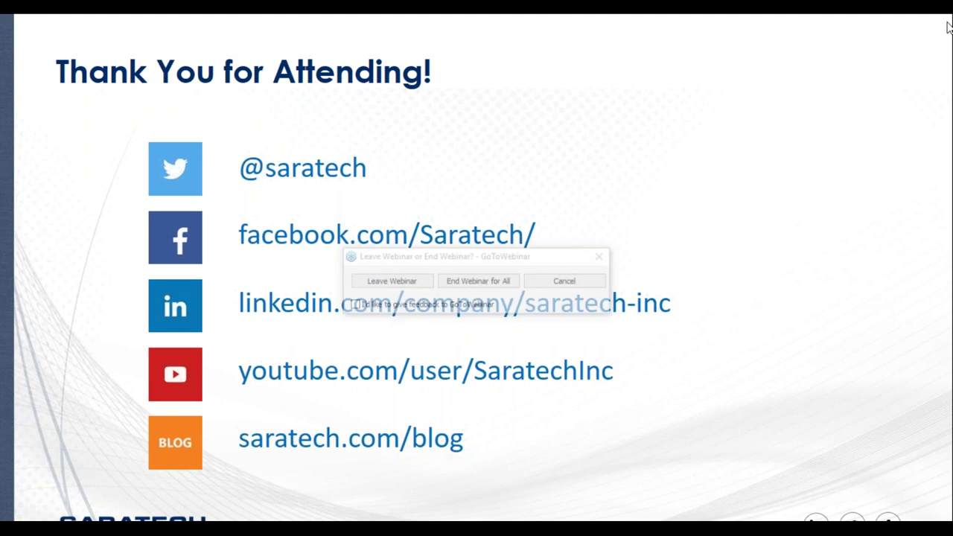
# - Choose to end the webinar for all attendees in the GoToWebinar exit dialog
pyautogui.click(472, 282)
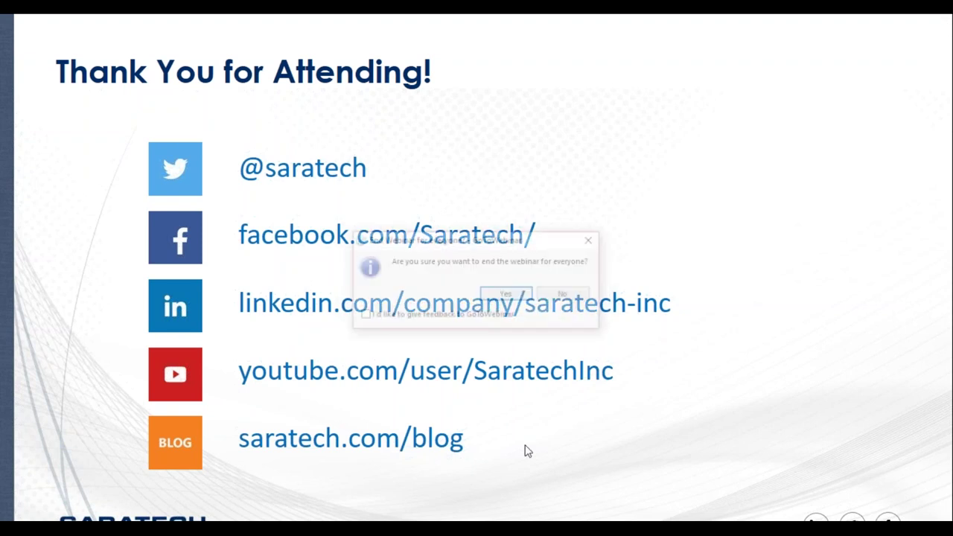